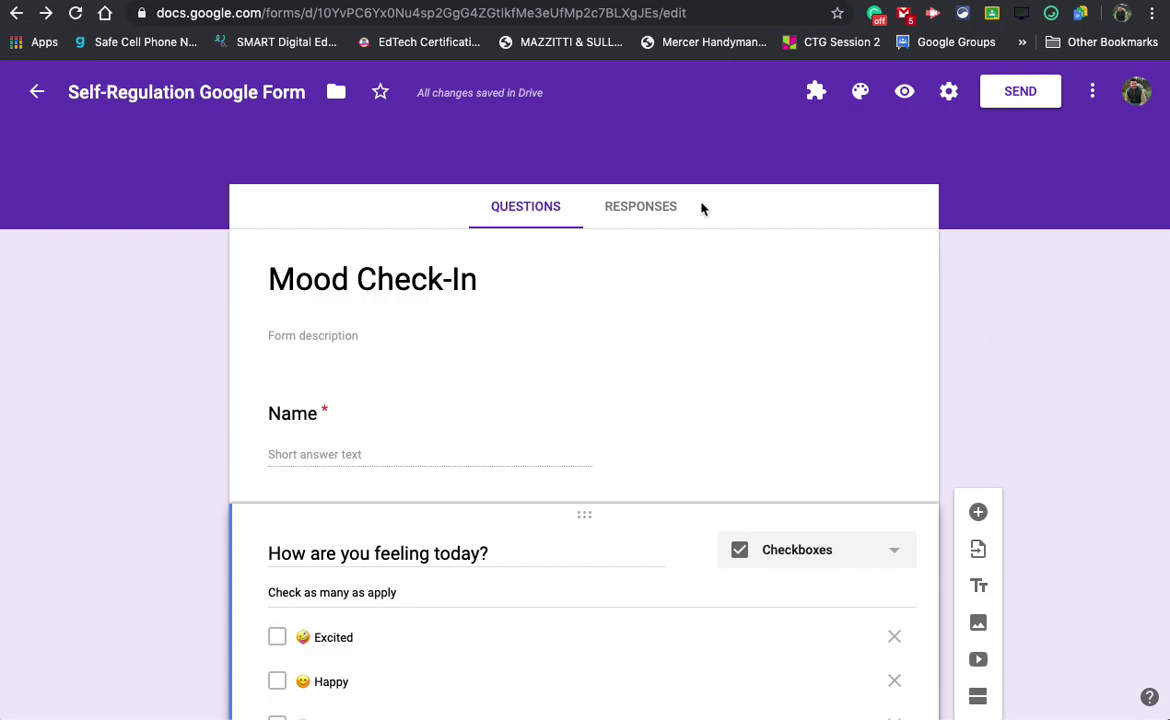
- Select the Name question's title, then deselect it, leaving it unchanged
scroll(413, 389, down, 1)
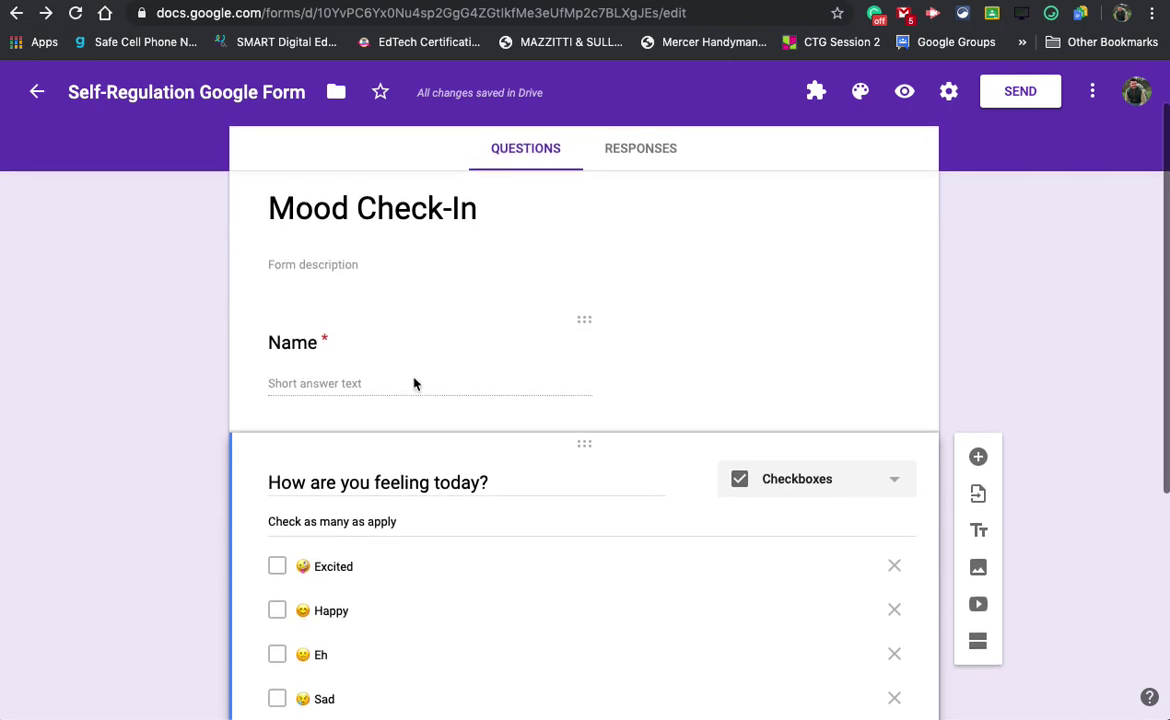
click(342, 350)
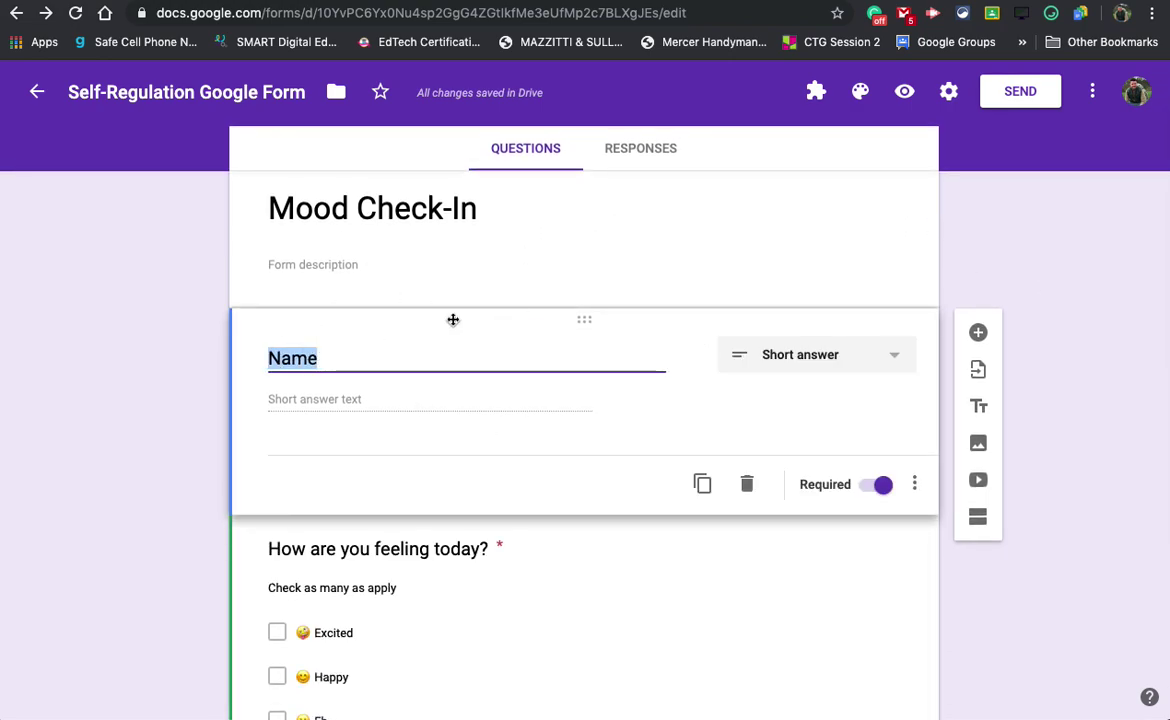
right_click(130, 428)
click(151, 378)
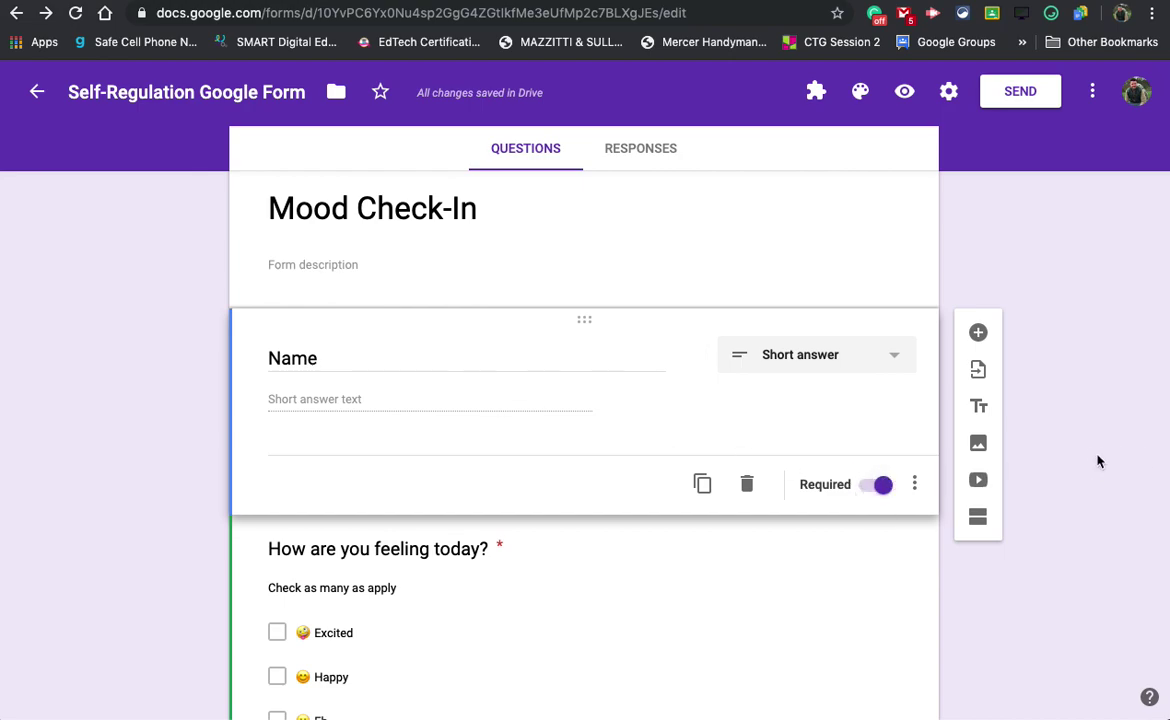
- Keep the feelings question's type set to Checkboxes
scroll(1071, 478, down, 1)
scroll(1070, 480, down, 1)
scroll(1068, 483, down, 1)
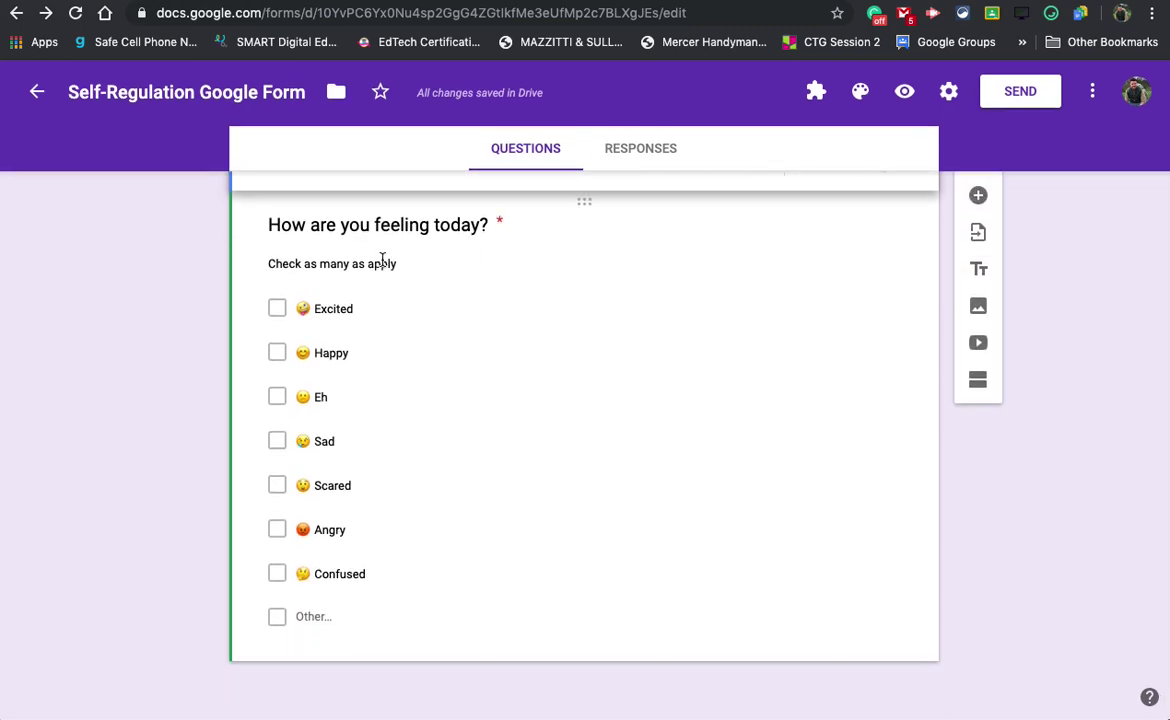
click(655, 340)
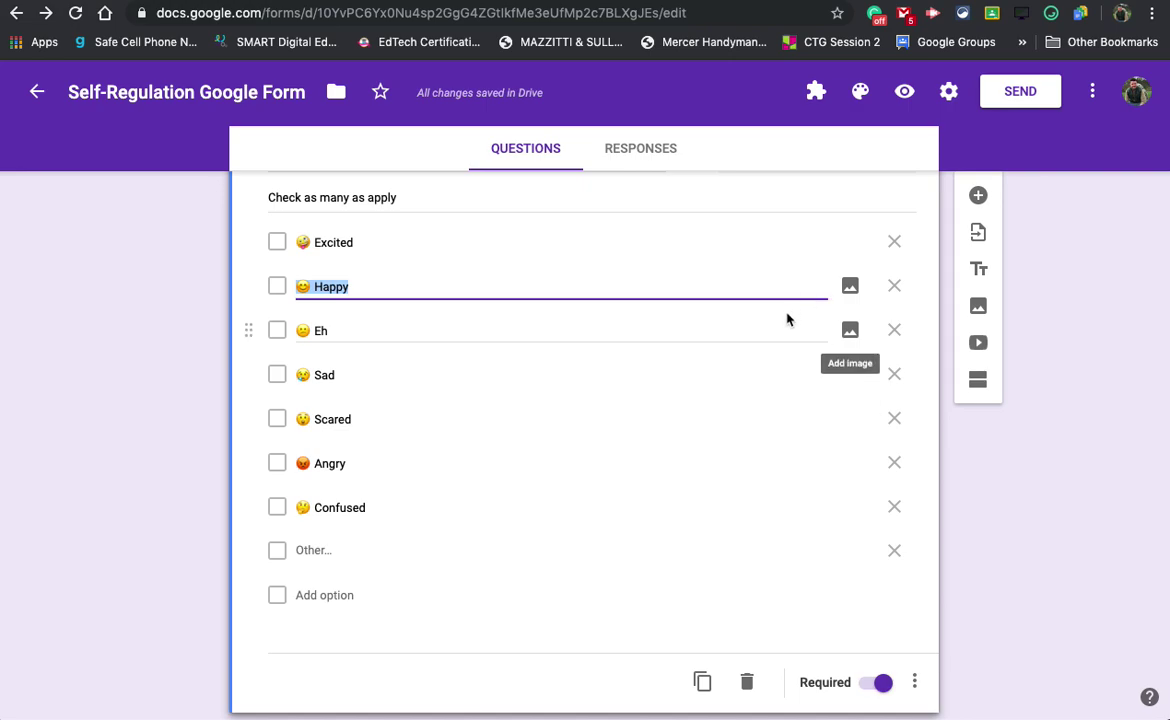
scroll(818, 310, up, 1)
click(820, 253)
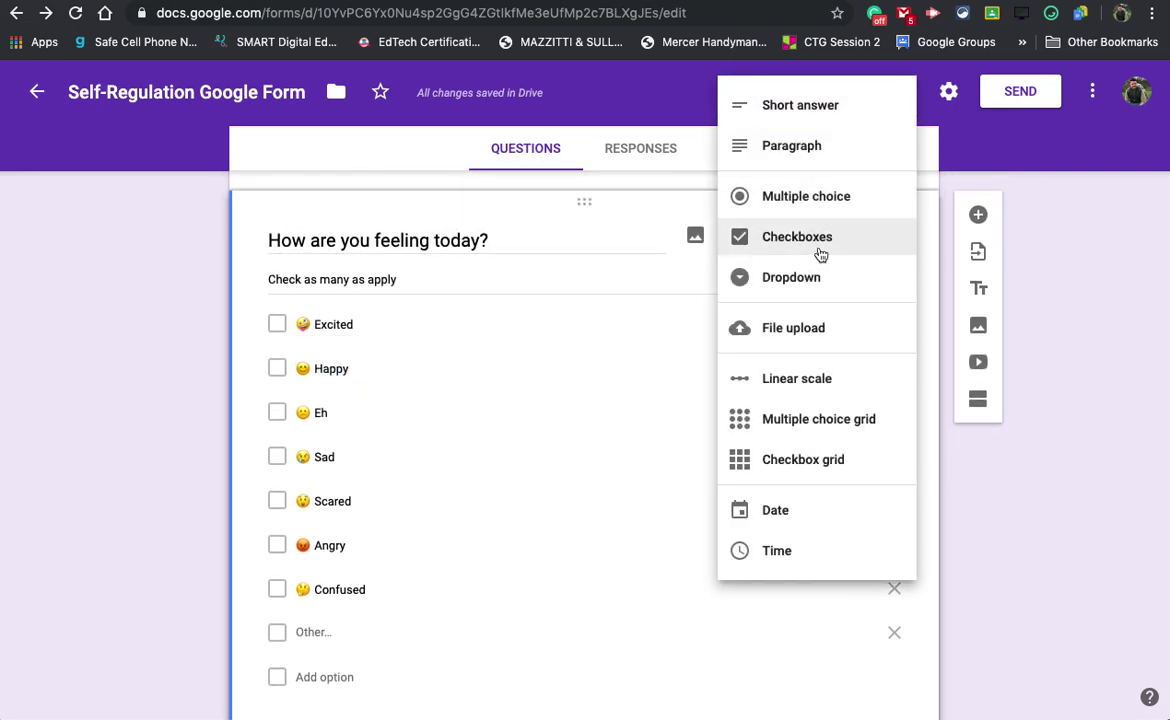
click(1115, 473)
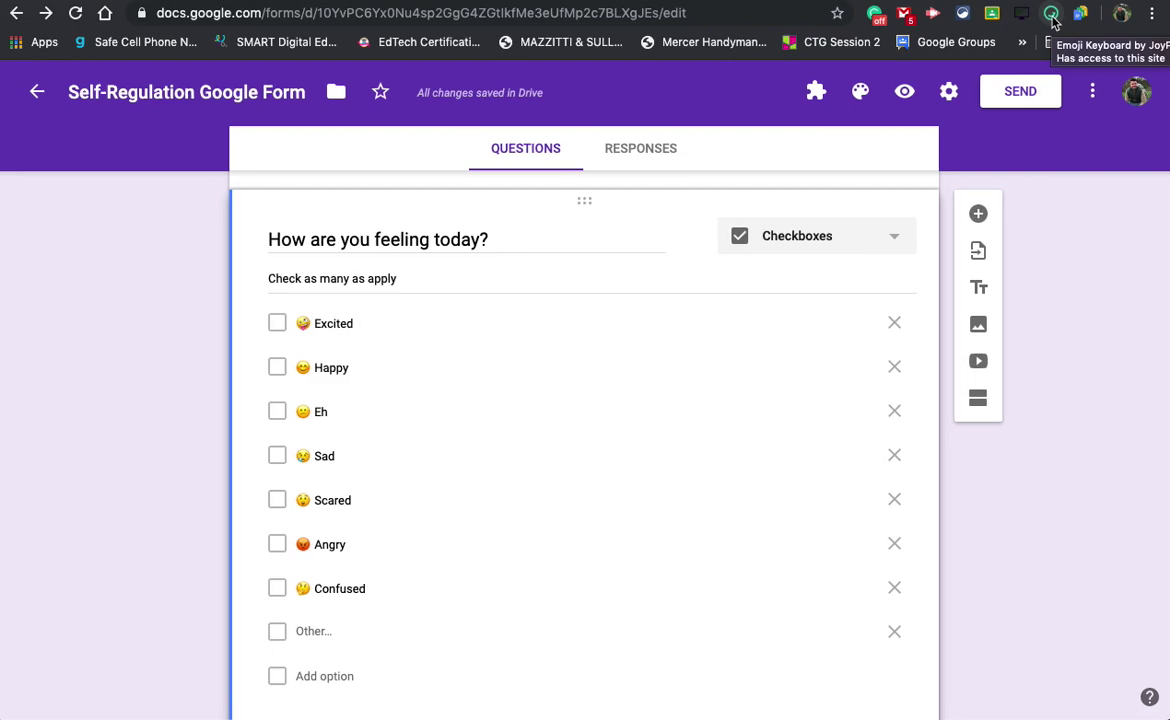
- Search the JoyPixels emoji keyboard for SAD, then close it without inserting anything
click(1051, 14)
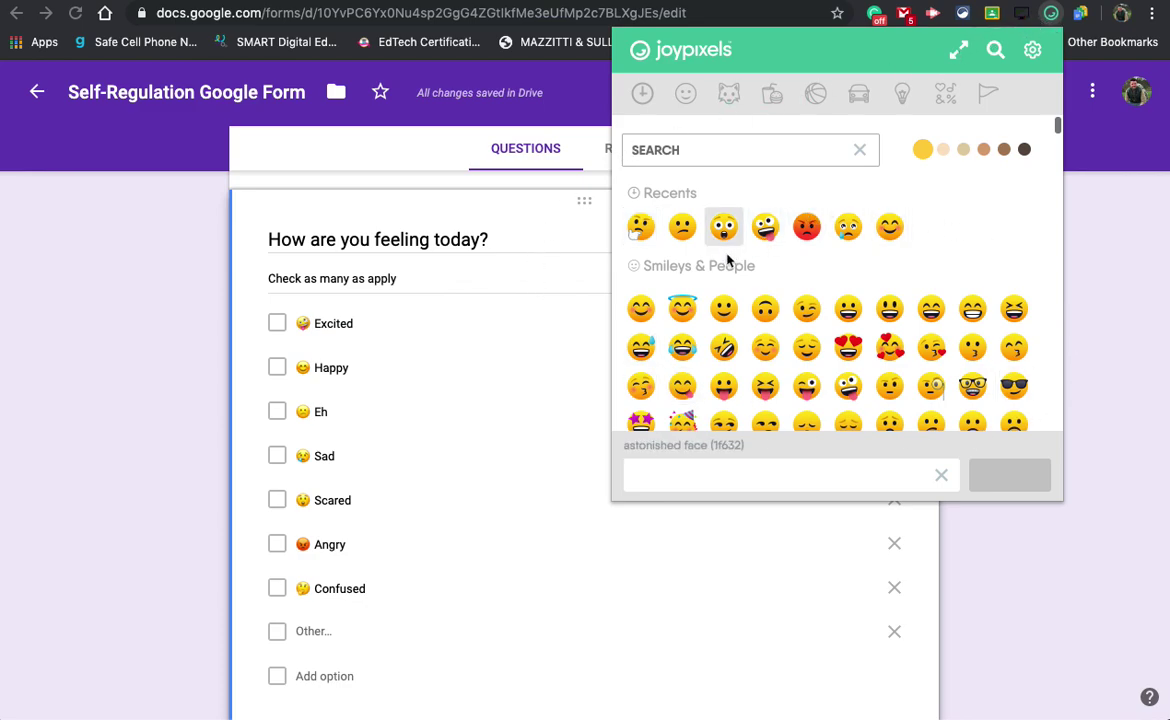
text(SAD)
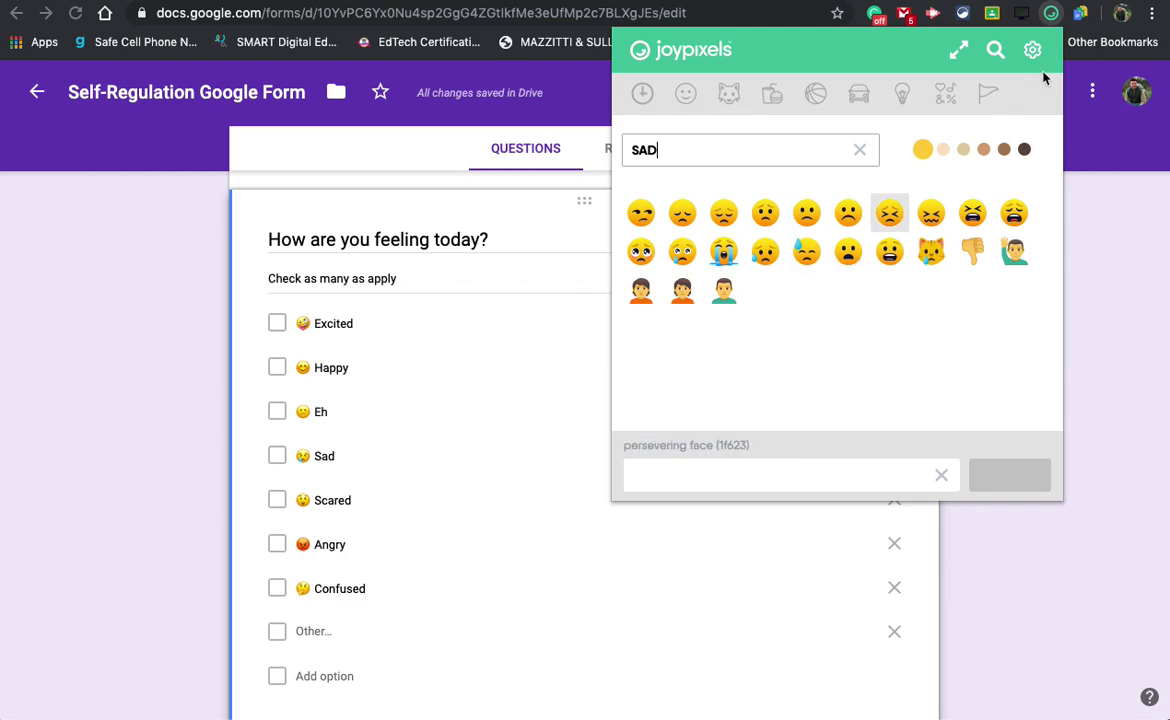
click(1050, 13)
scroll(966, 490, down, 3)
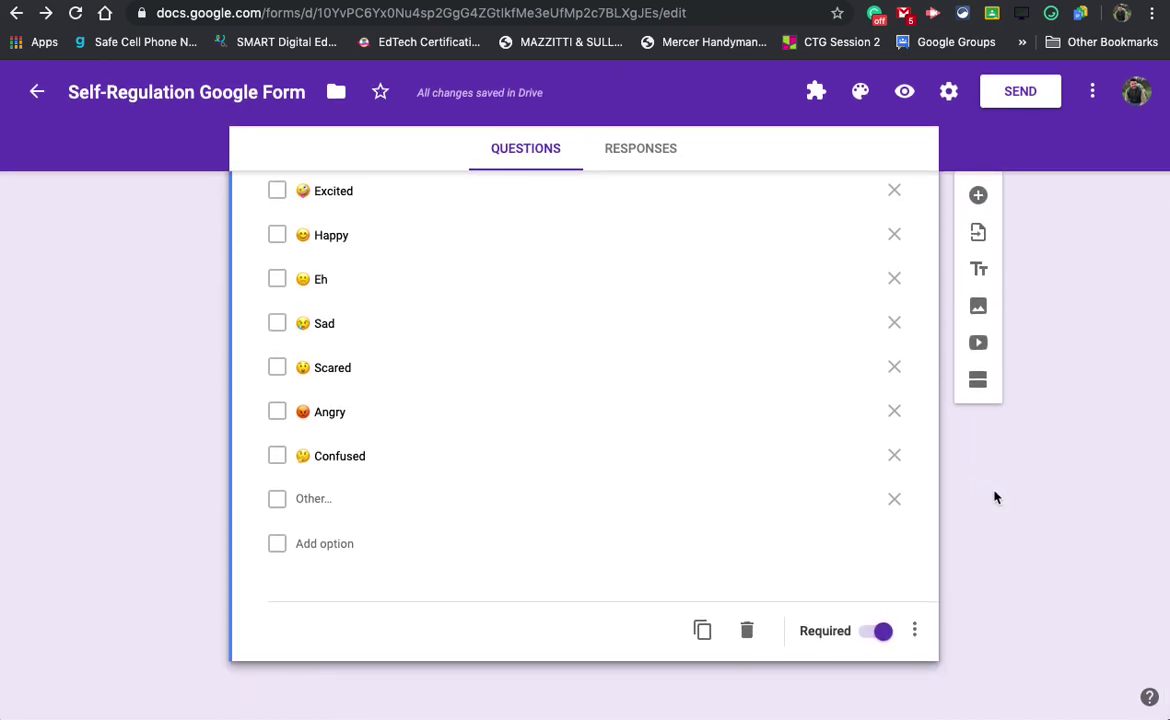
- Add a question whose first option is Happy followed by a JoyPixels winking face
click(978, 195)
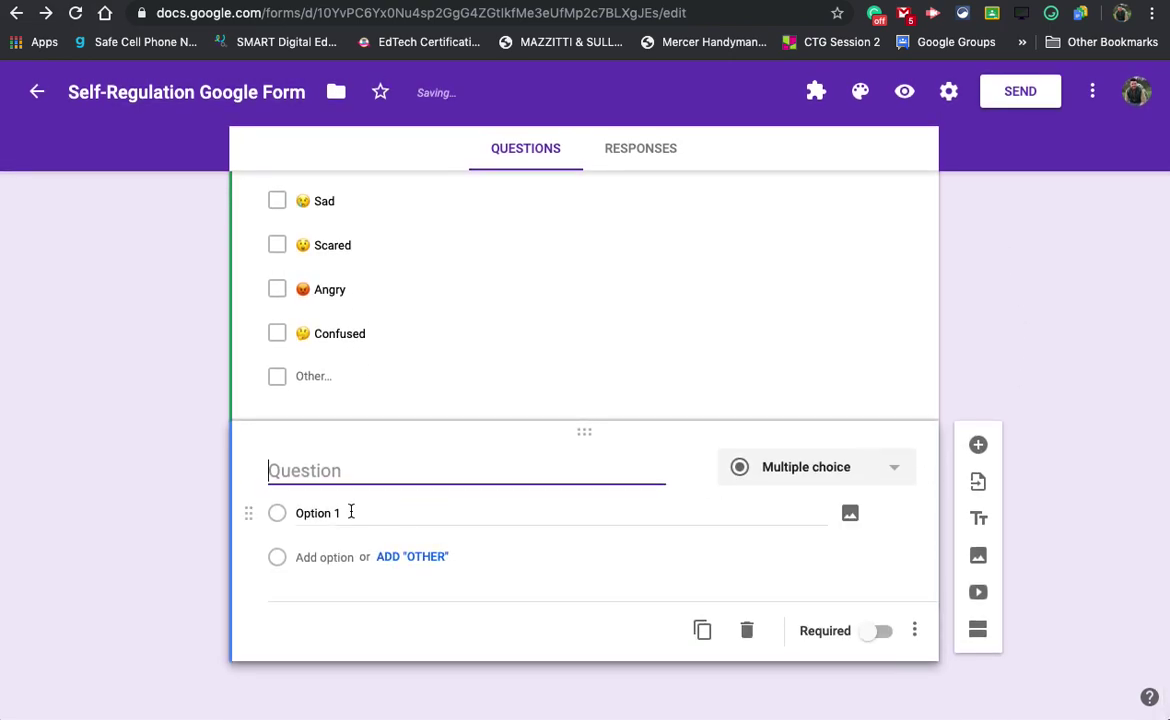
click(352, 510)
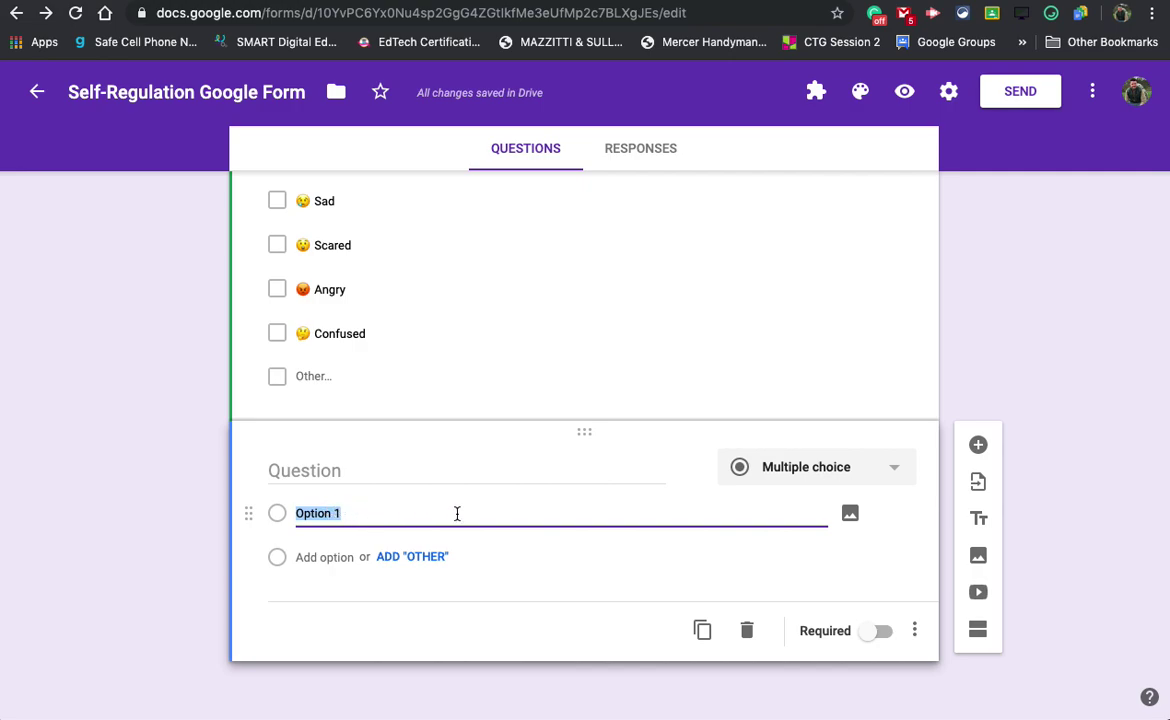
text(Happy)
click(1051, 14)
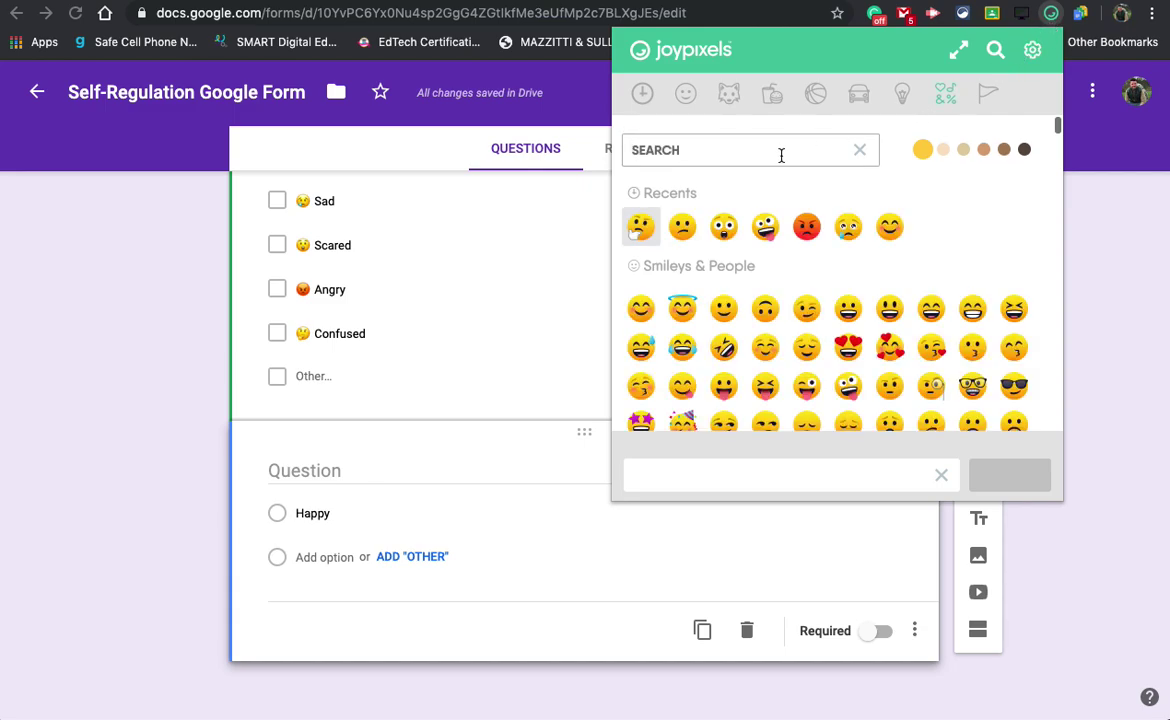
text(HAPPY)
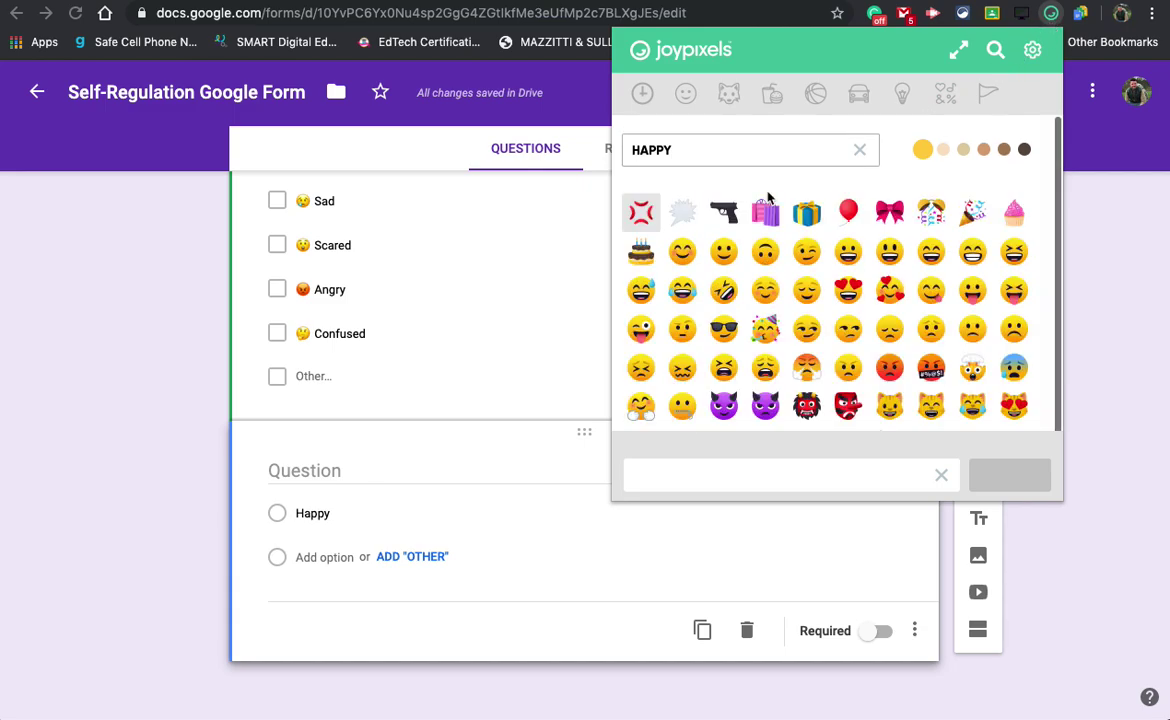
click(816, 258)
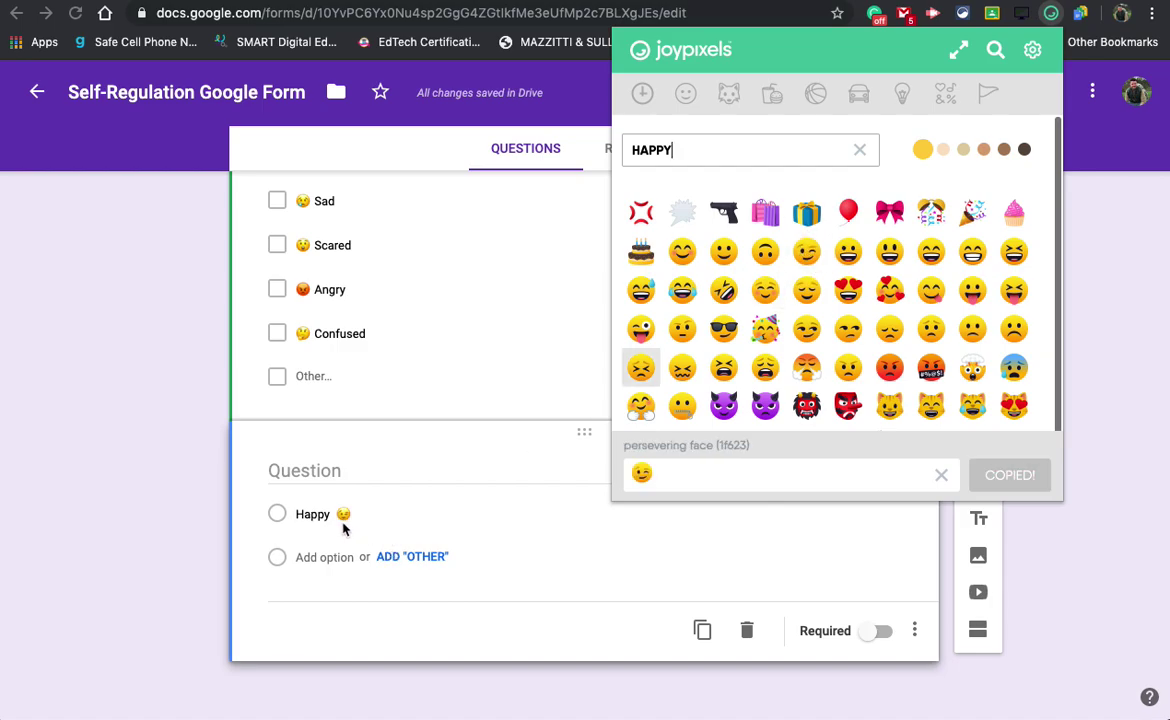
click(1090, 540)
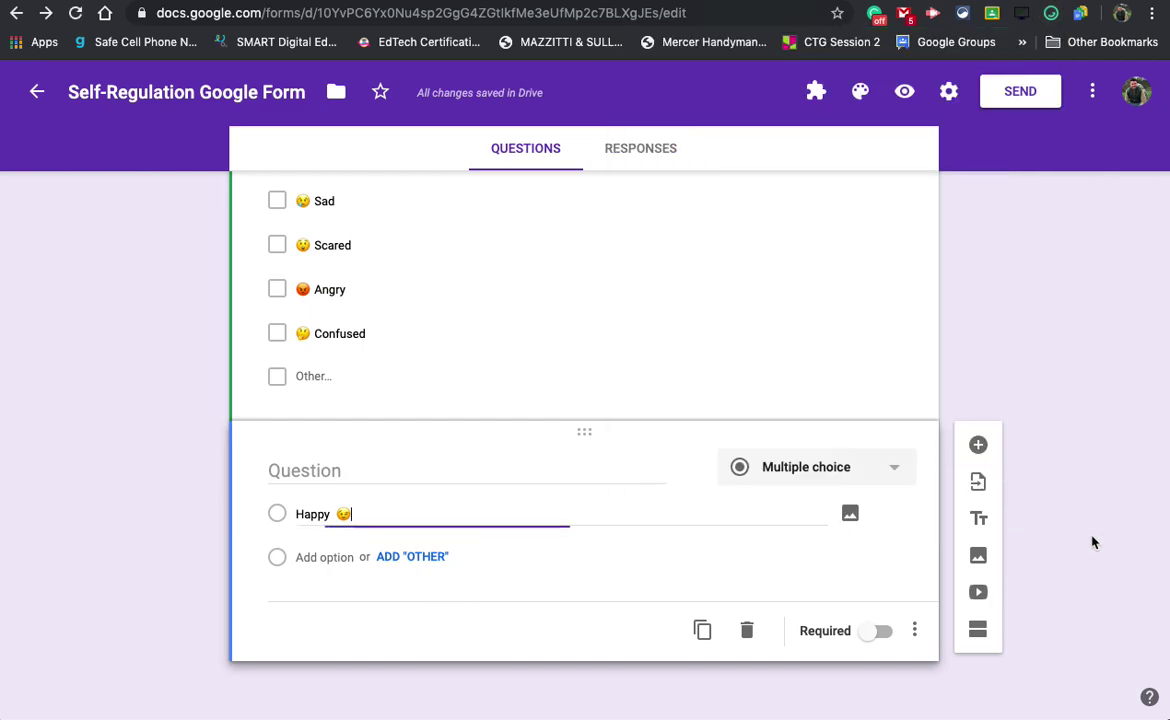
- Add a second option, delete the Happy row, and insert a winking emoji into Option 2
click(339, 557)
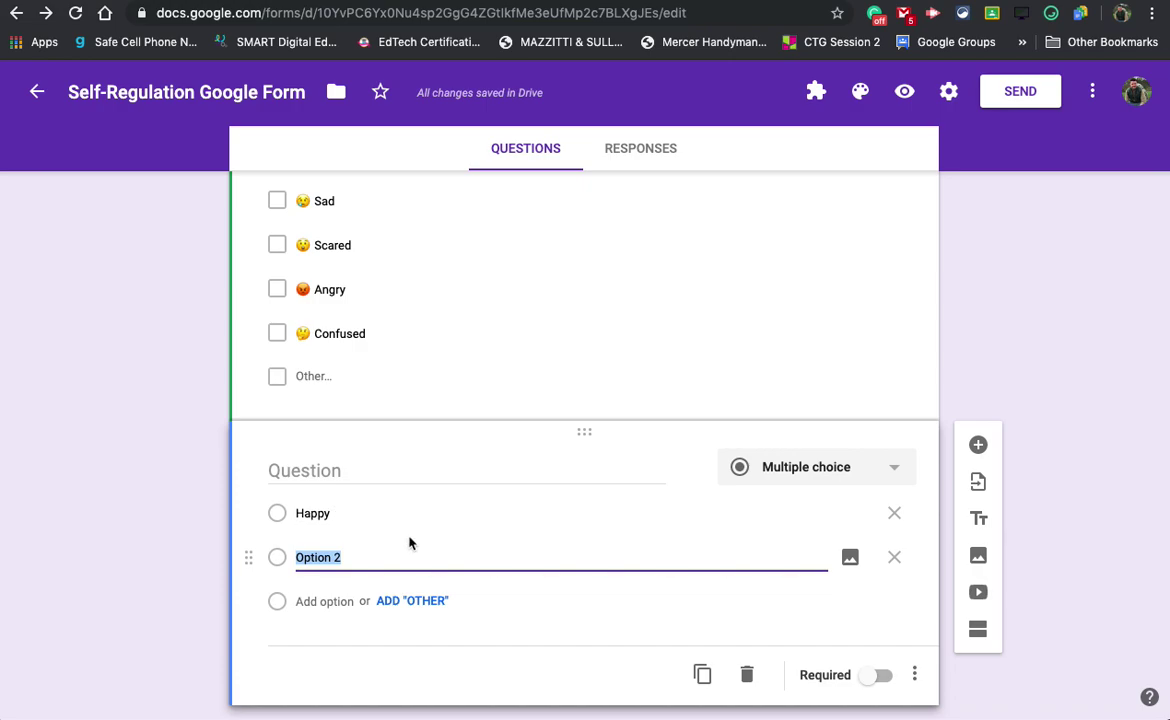
click(894, 513)
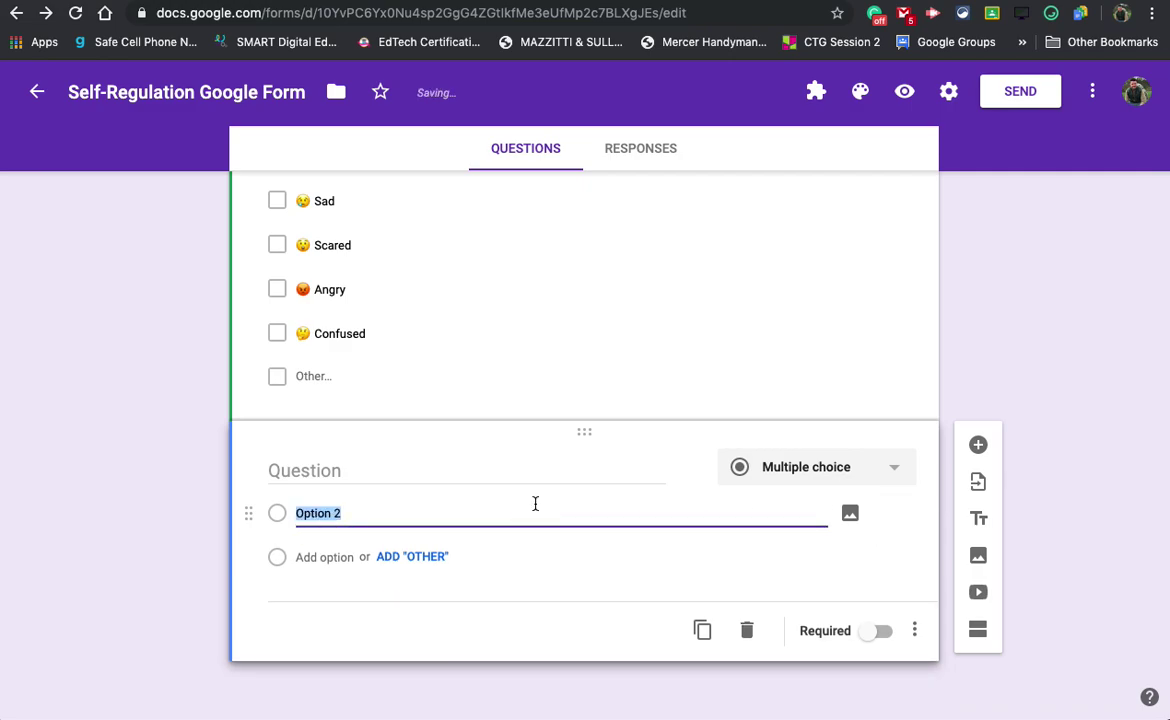
click(1048, 14)
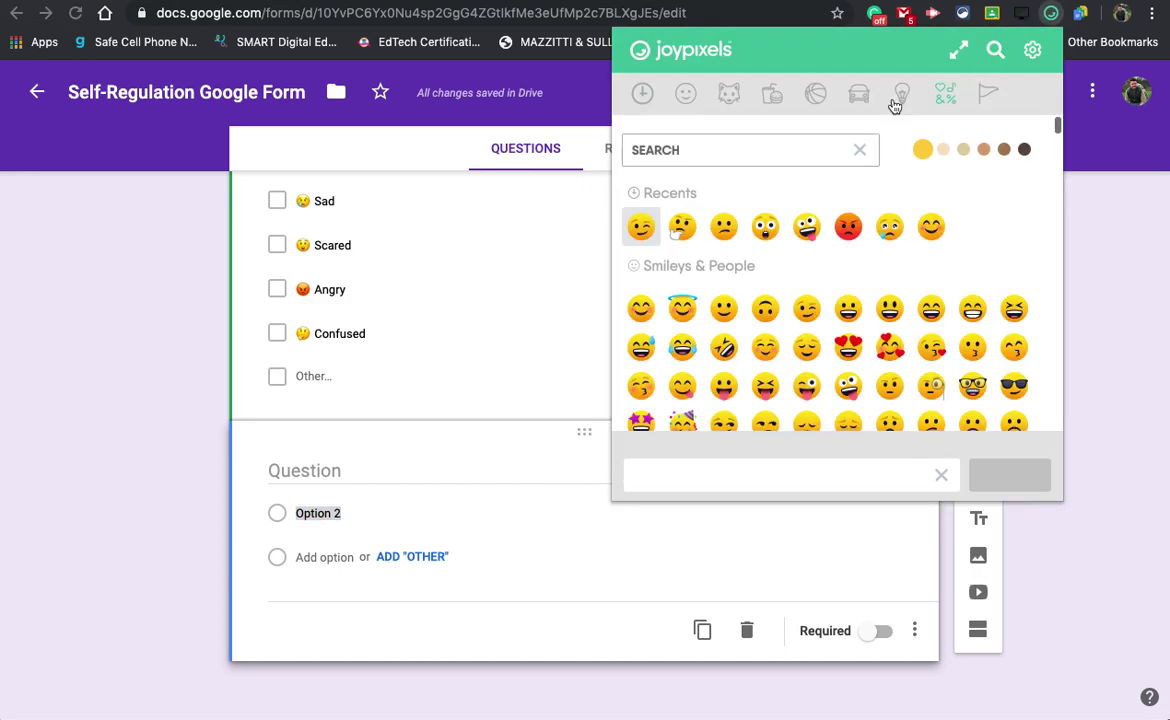
click(641, 238)
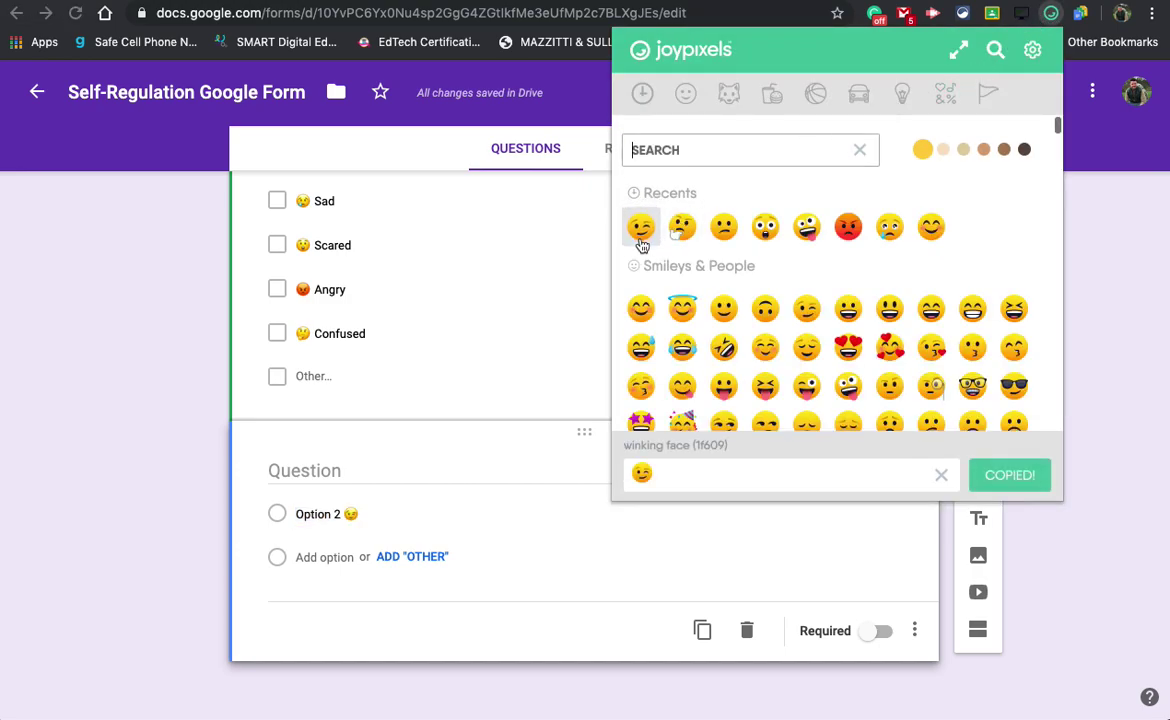
click(343, 515)
- Clear the Option 2 placeholder beside the emoji, then delete the emoji Happy option
drag(341, 515, 296, 514)
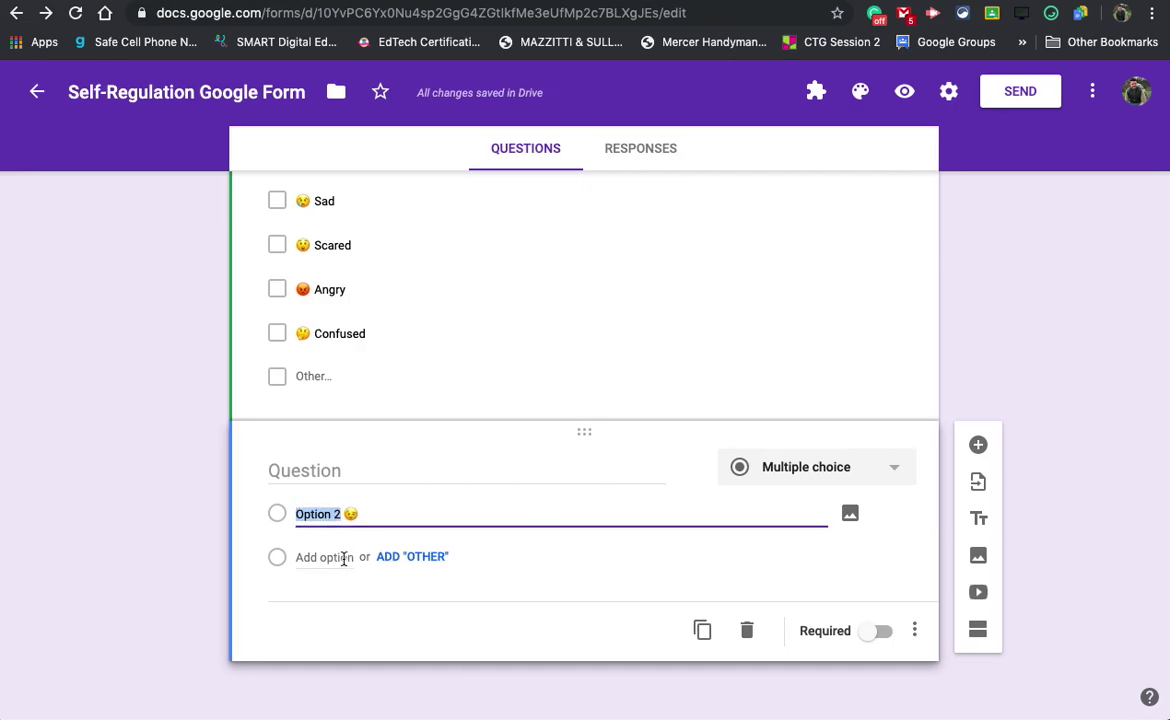
key(BackSpace)
click(360, 515)
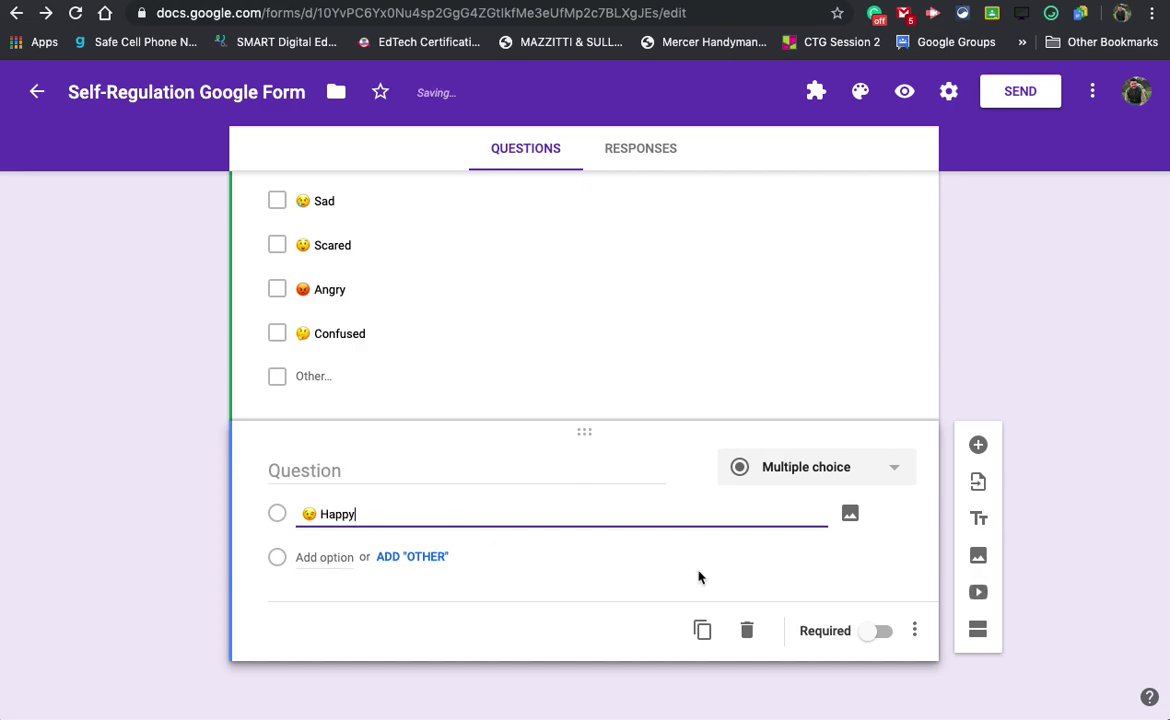
click(1070, 590)
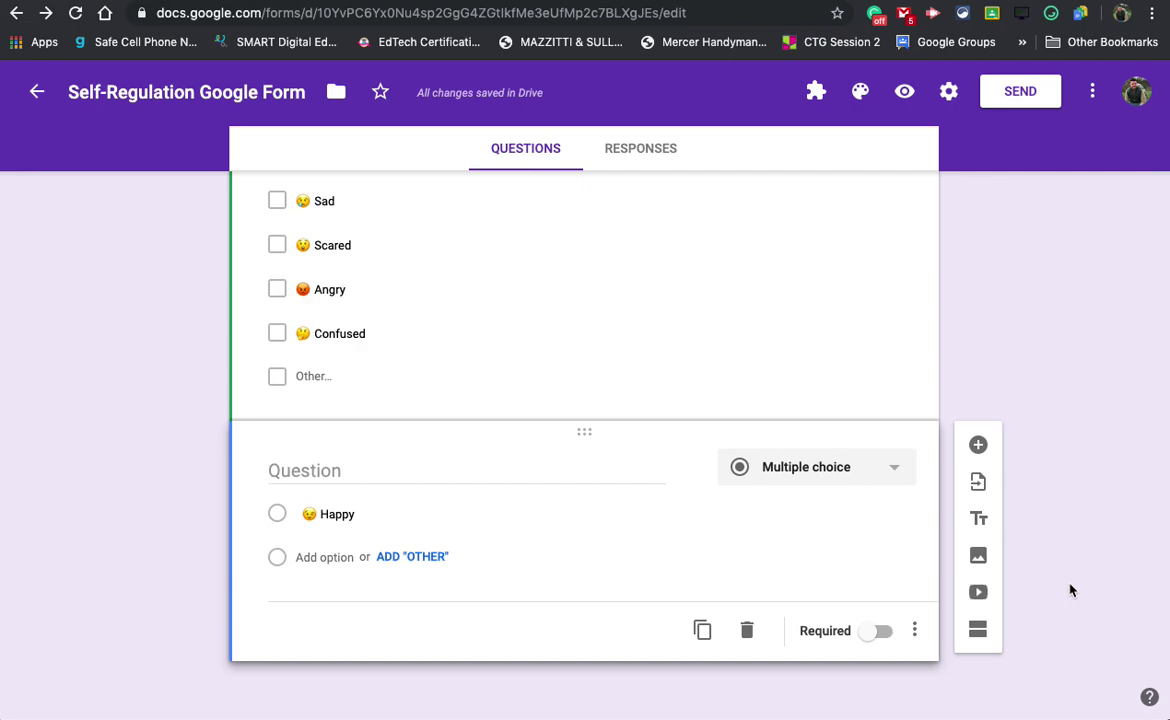
click(339, 557)
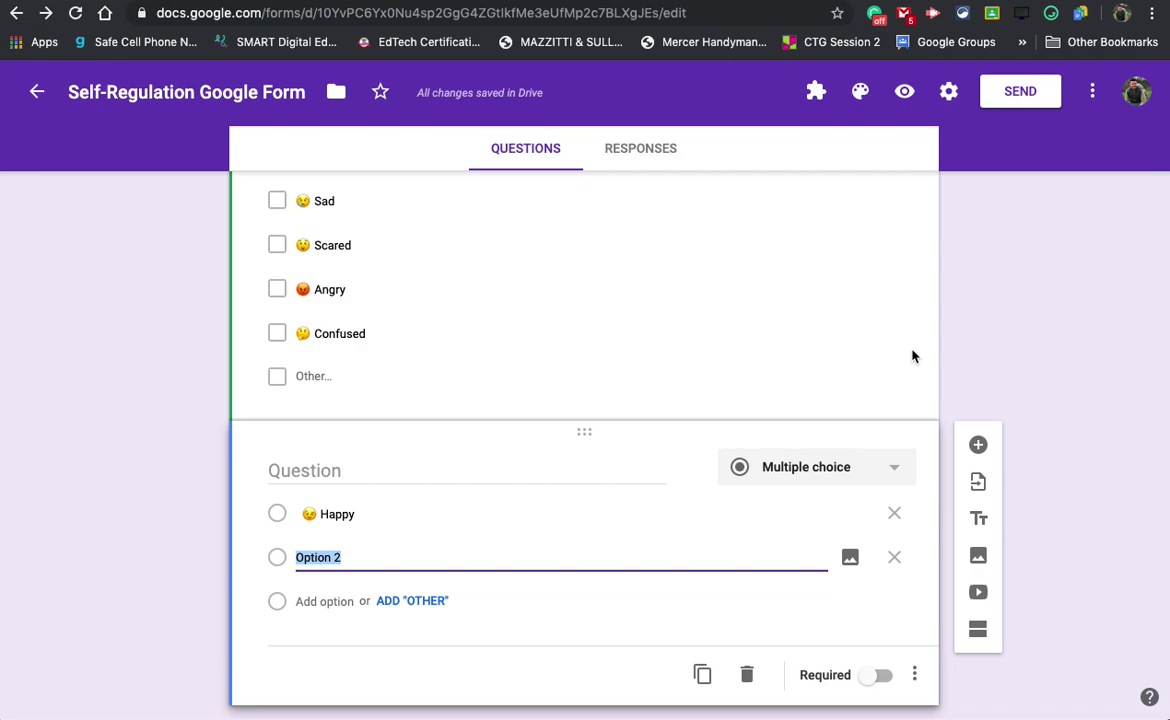
click(894, 513)
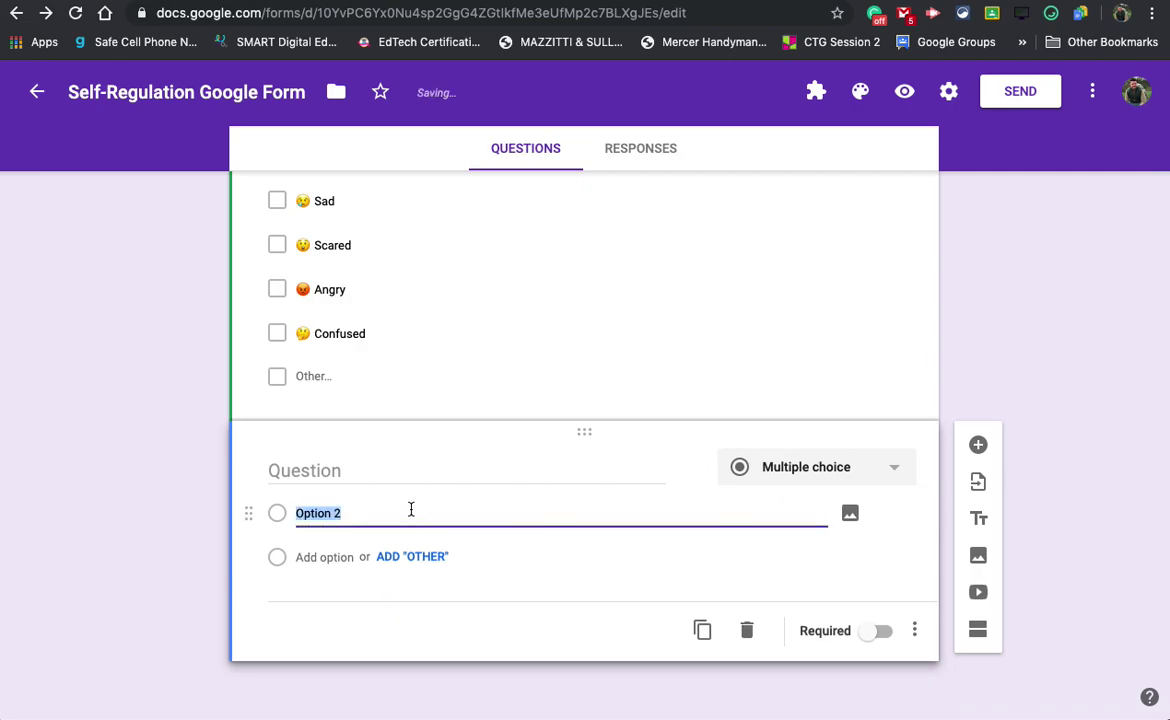
- Name the first choice Happy and attach the first smiling emoji from a 'happy emoji' image search
text(Happ)
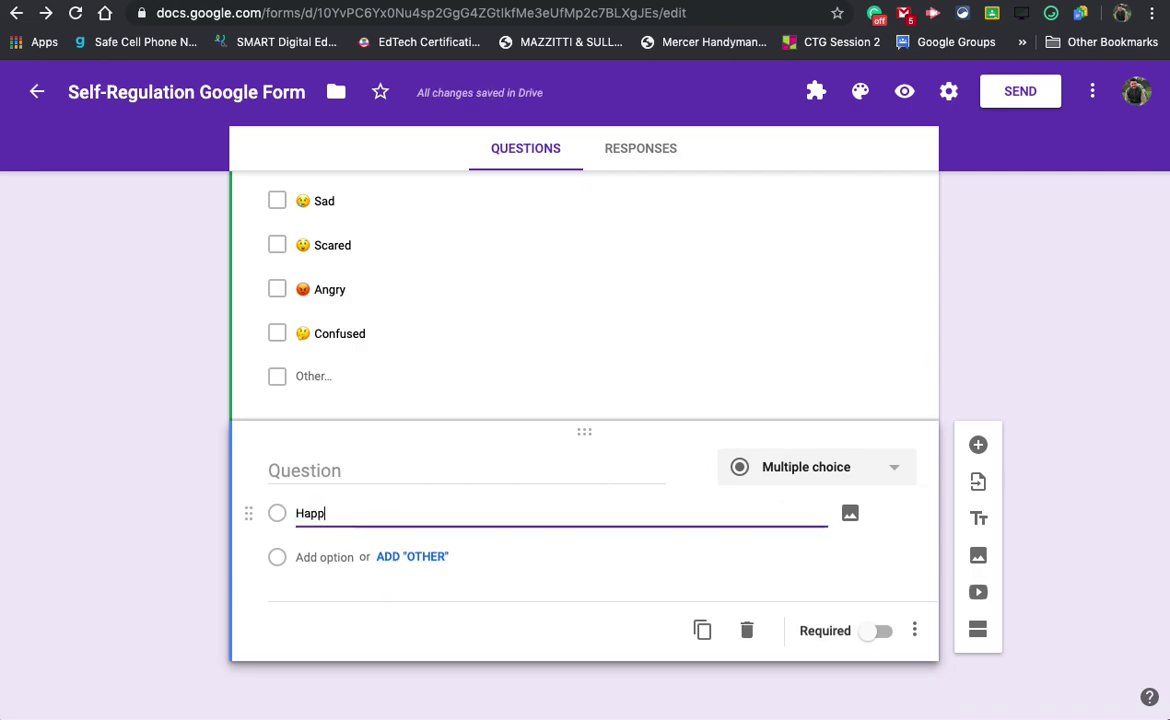
text(y)
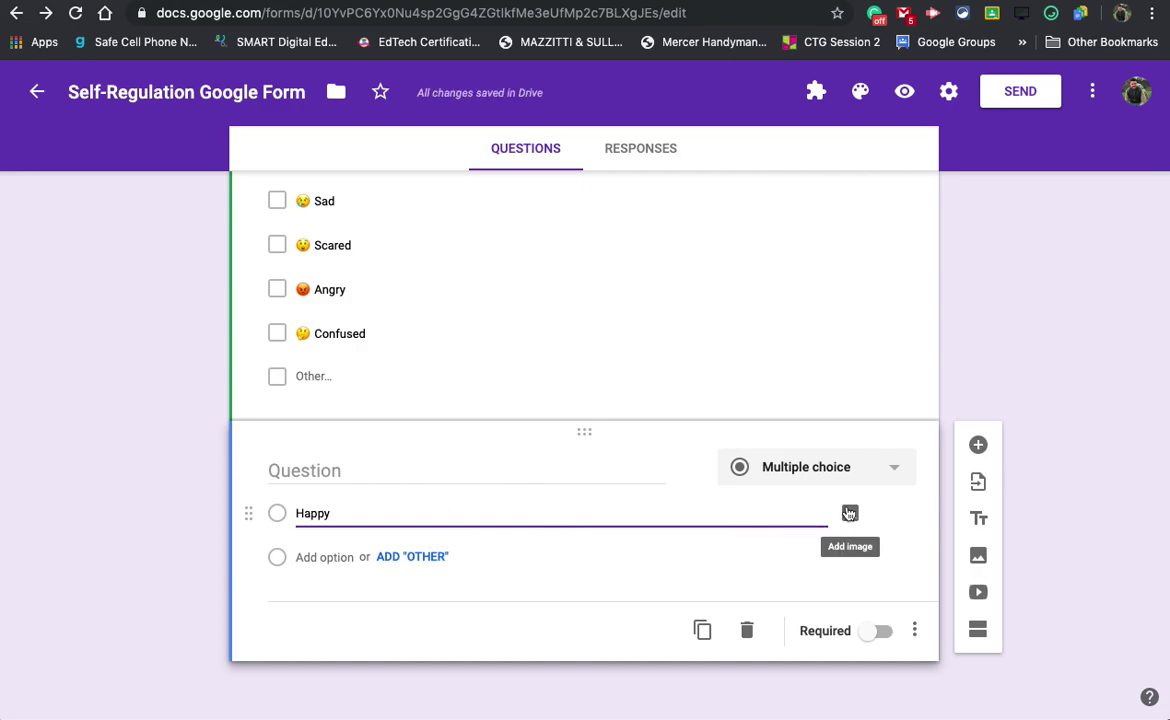
click(850, 515)
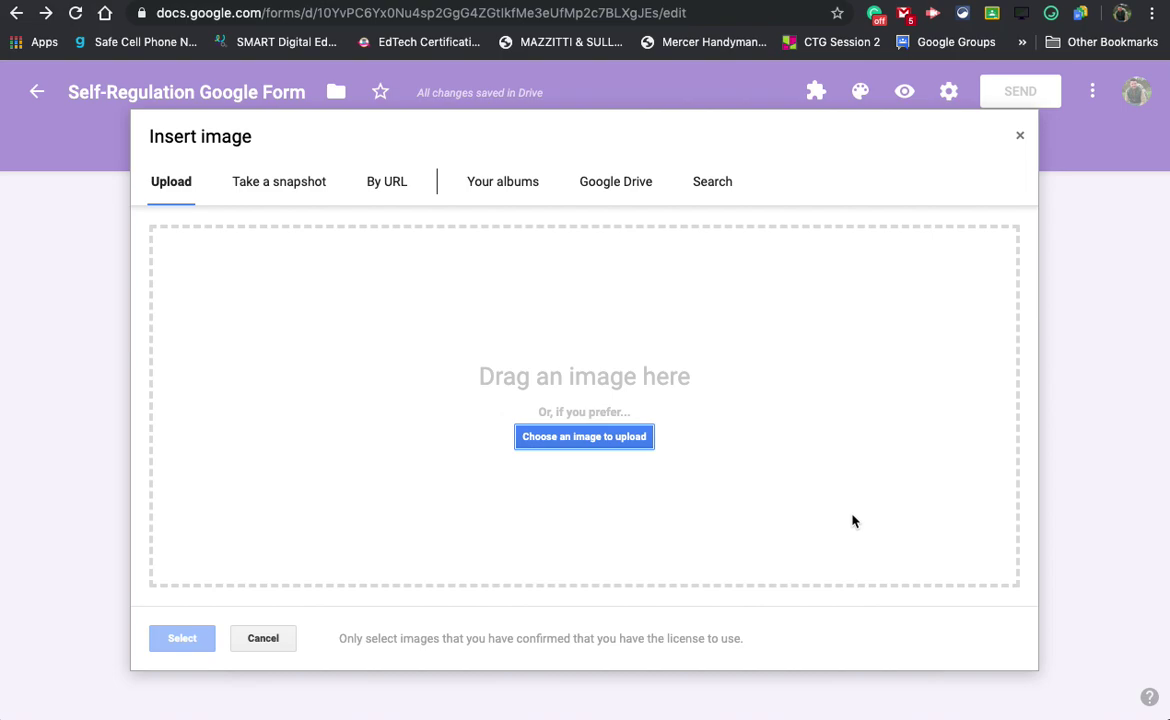
click(694, 189)
text(happy emoji)
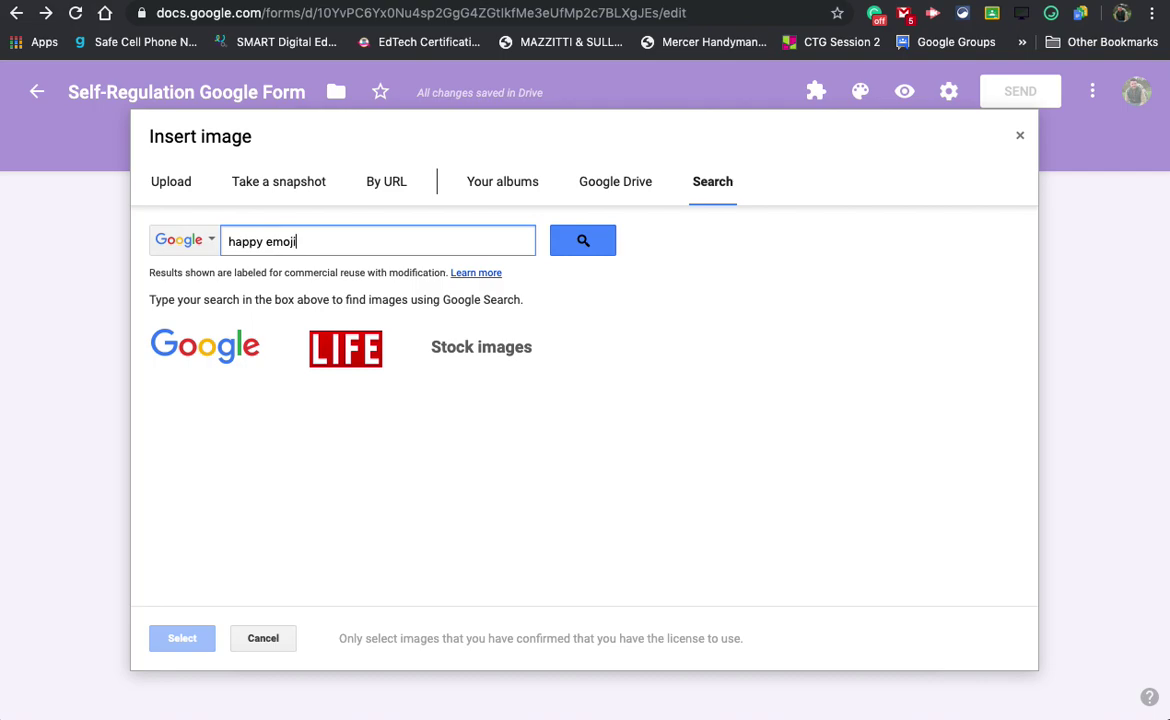
key(Return)
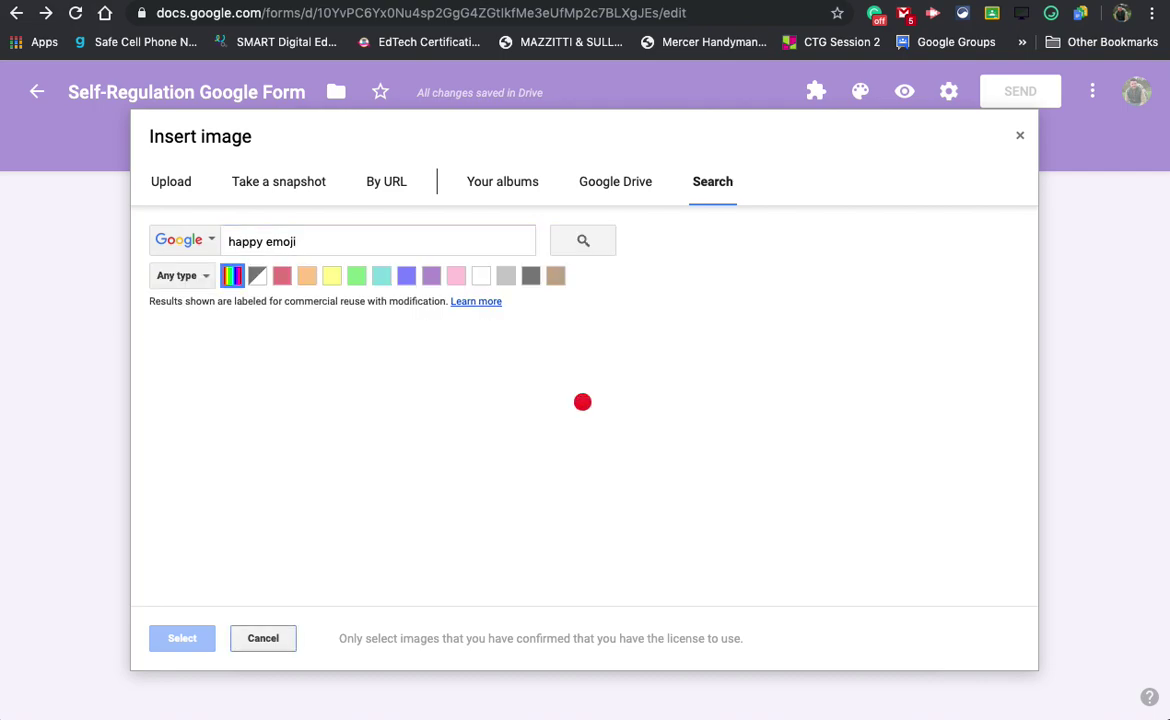
click(233, 400)
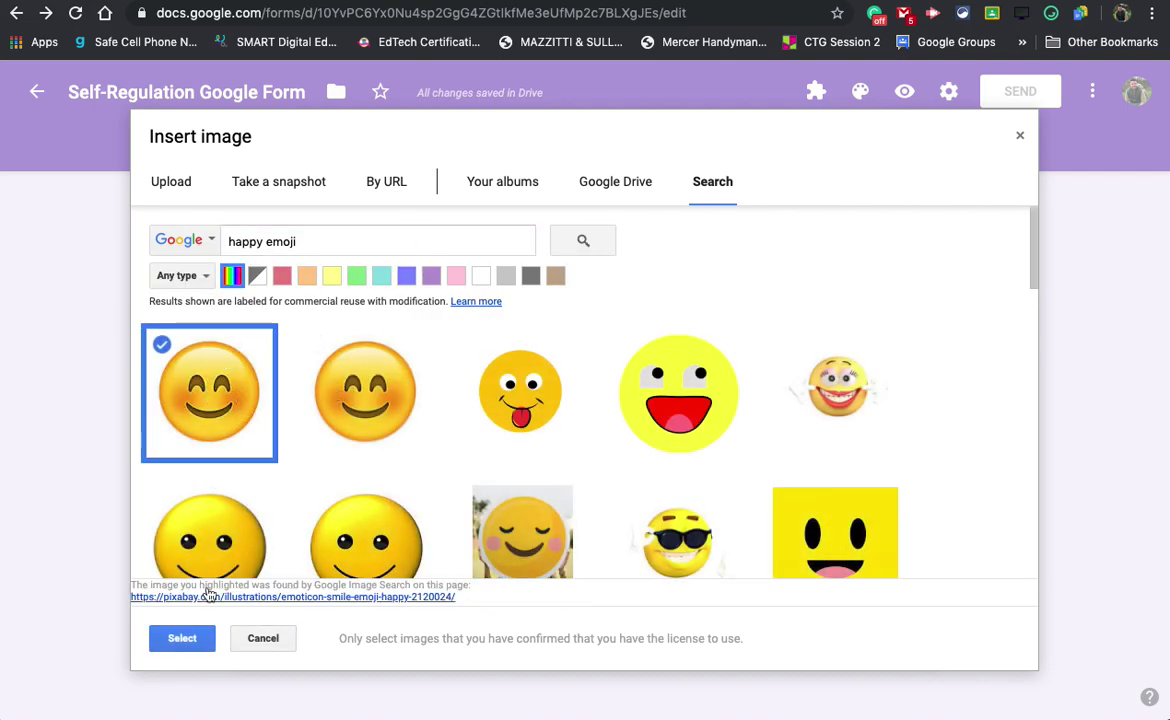
click(182, 638)
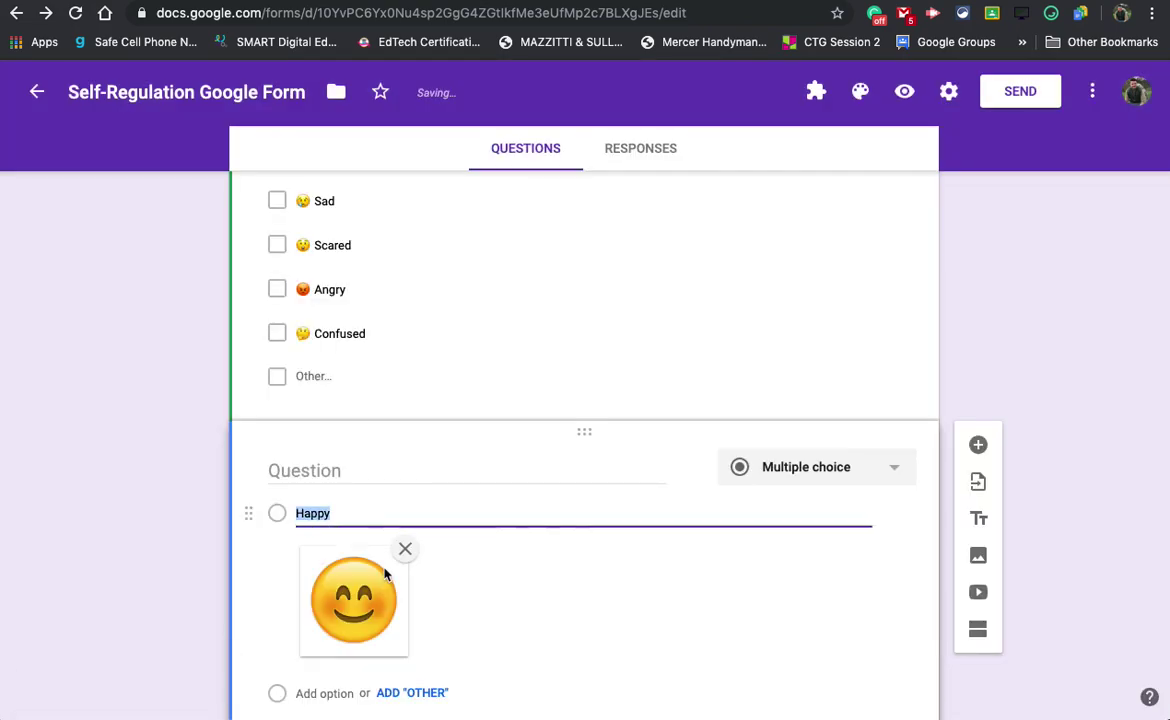
scroll(340, 600, down, 2)
- Name the second choice Sad and attach a frowning emoji from a 'sad emoji' image search
click(334, 561)
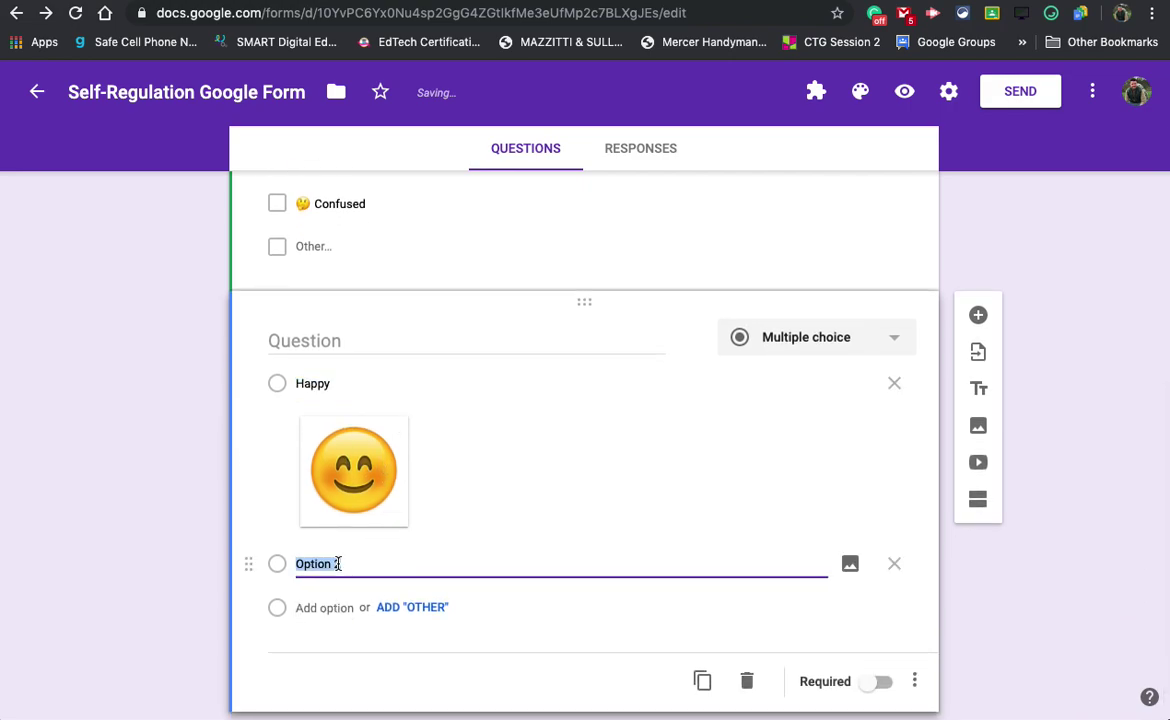
text(Sad)
click(850, 564)
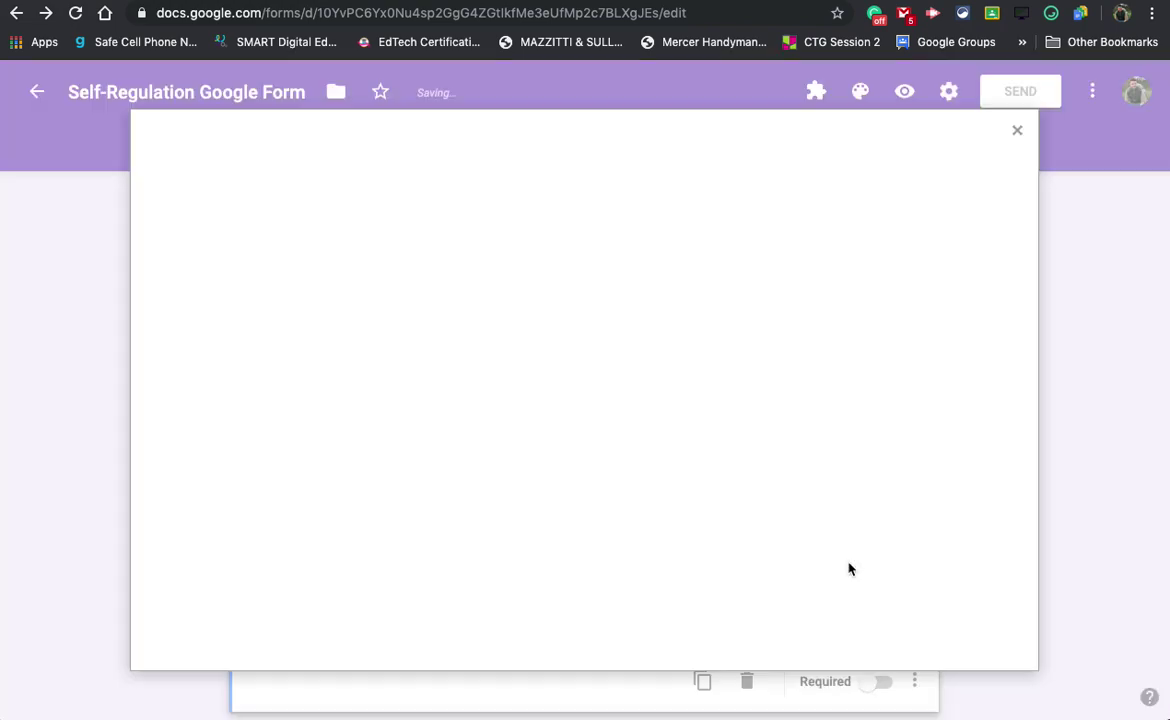
click(722, 188)
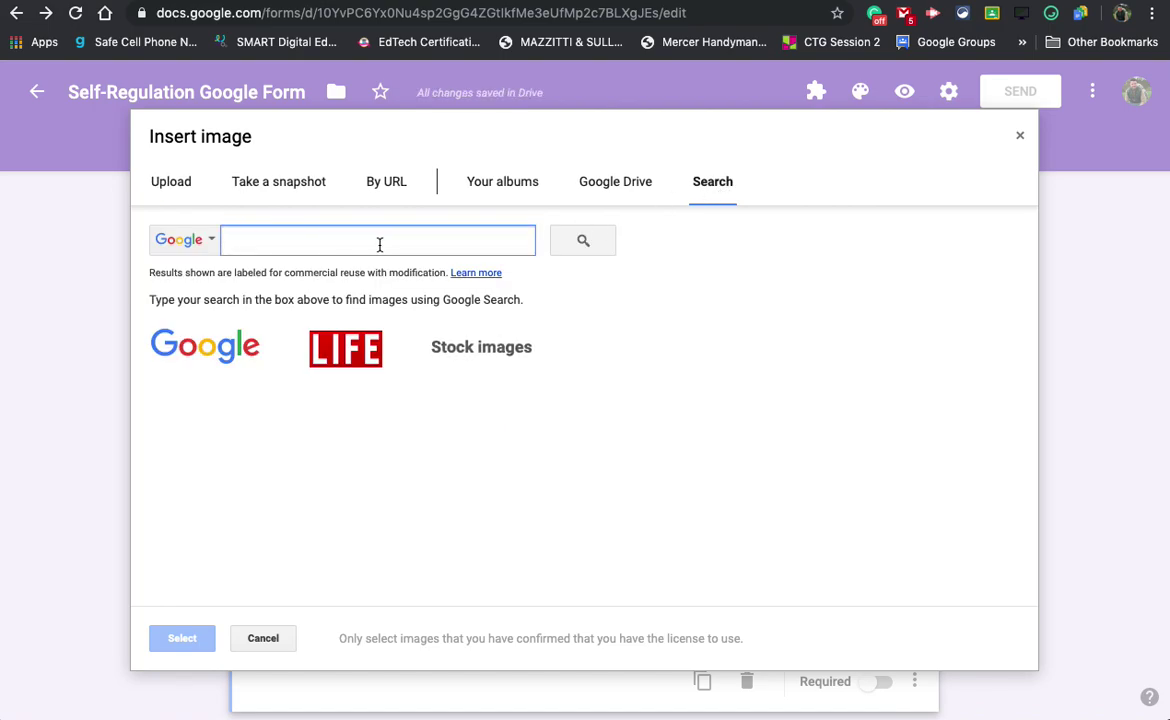
text(sad emoj)
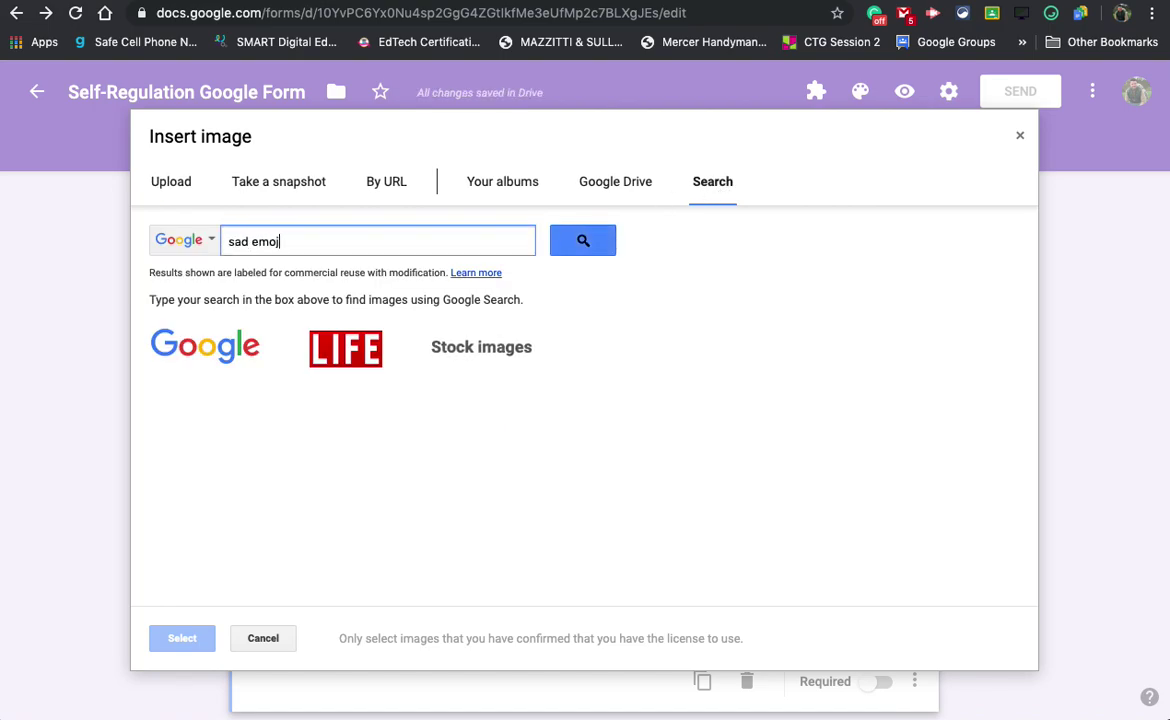
text(i)
key(Return)
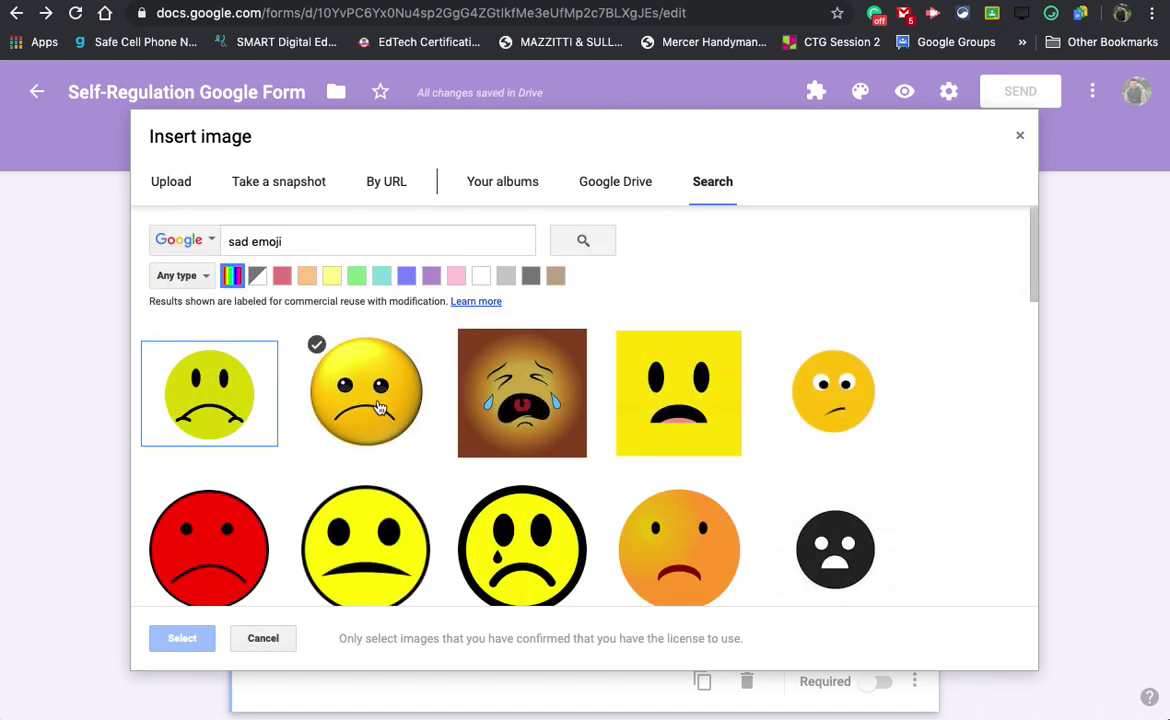
click(378, 410)
click(180, 638)
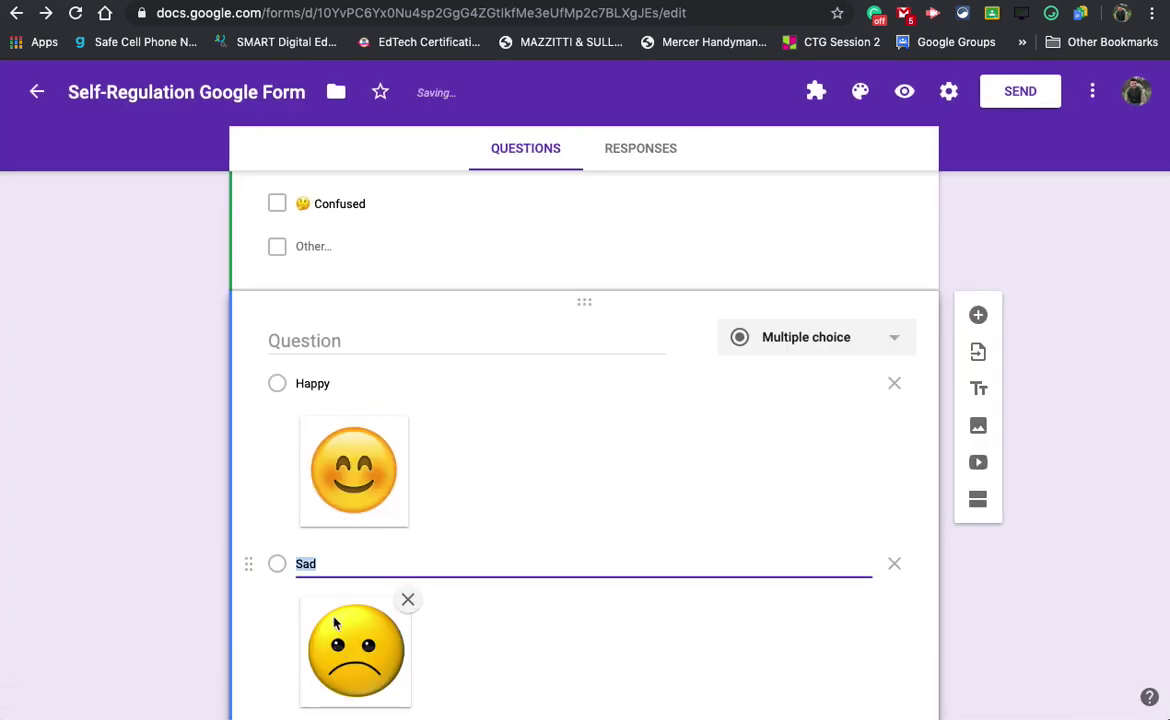
- In the form preview, tick Excited and Sad and choose the Happy picture answer
click(901, 93)
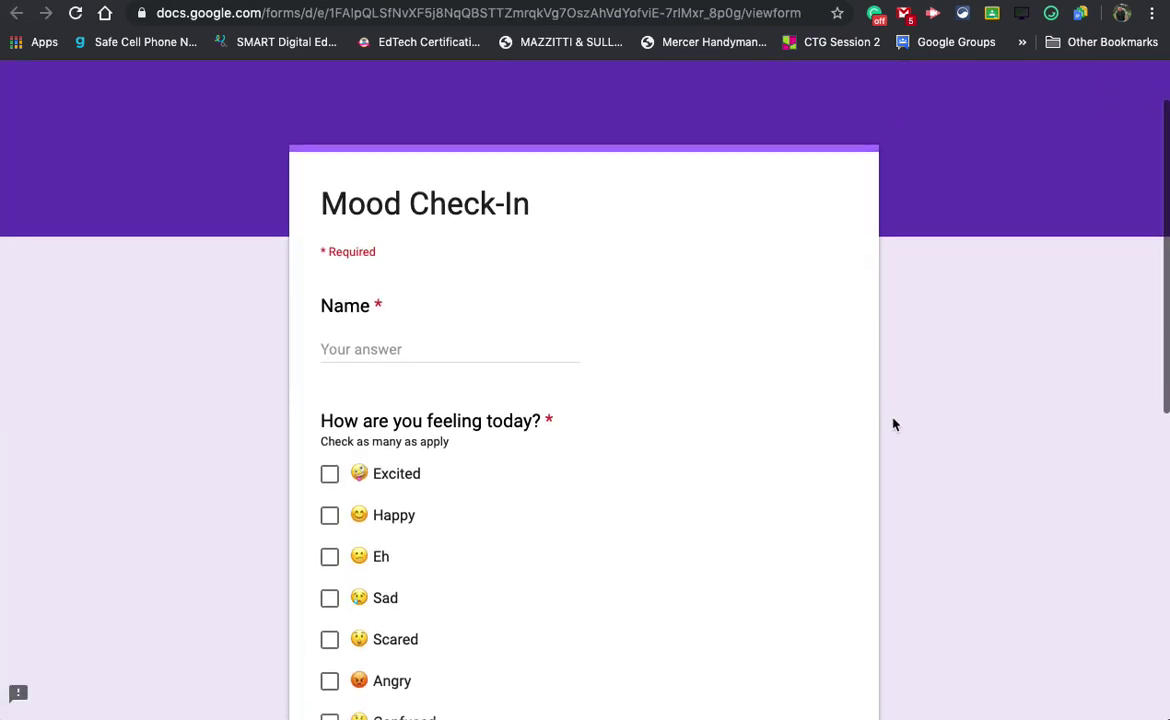
scroll(894, 425, down, 2)
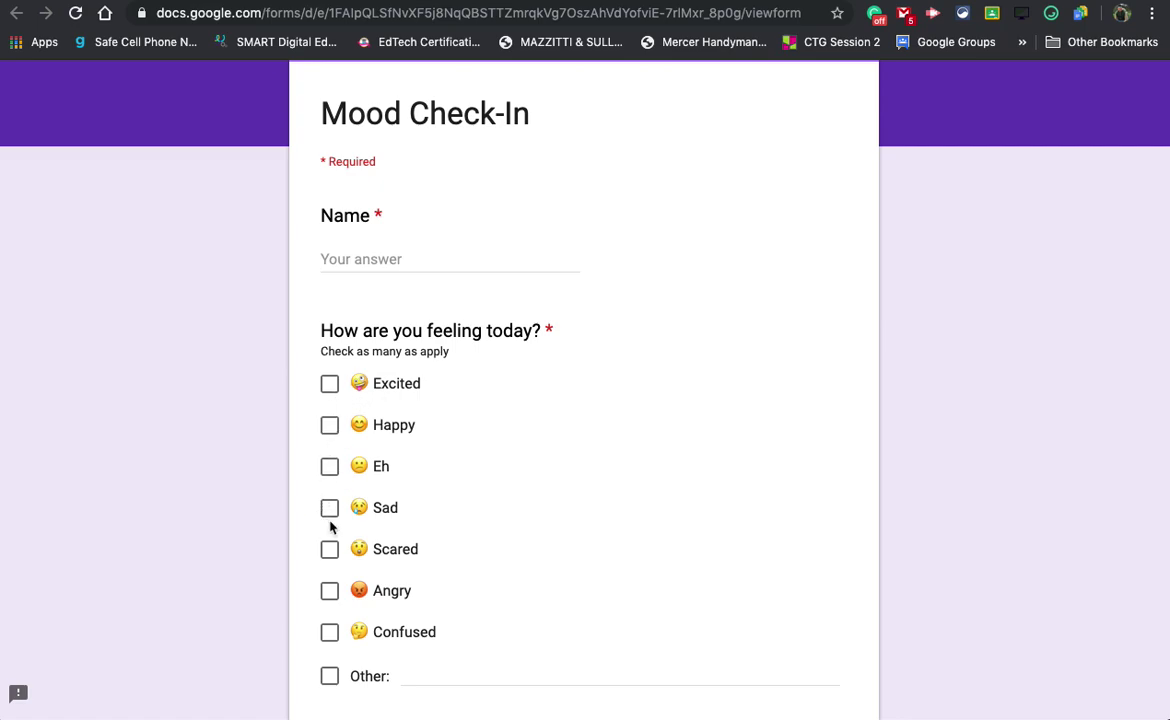
click(330, 386)
click(329, 506)
scroll(546, 579, down, 3)
scroll(546, 579, down, 3)
scroll(548, 576, down, 3)
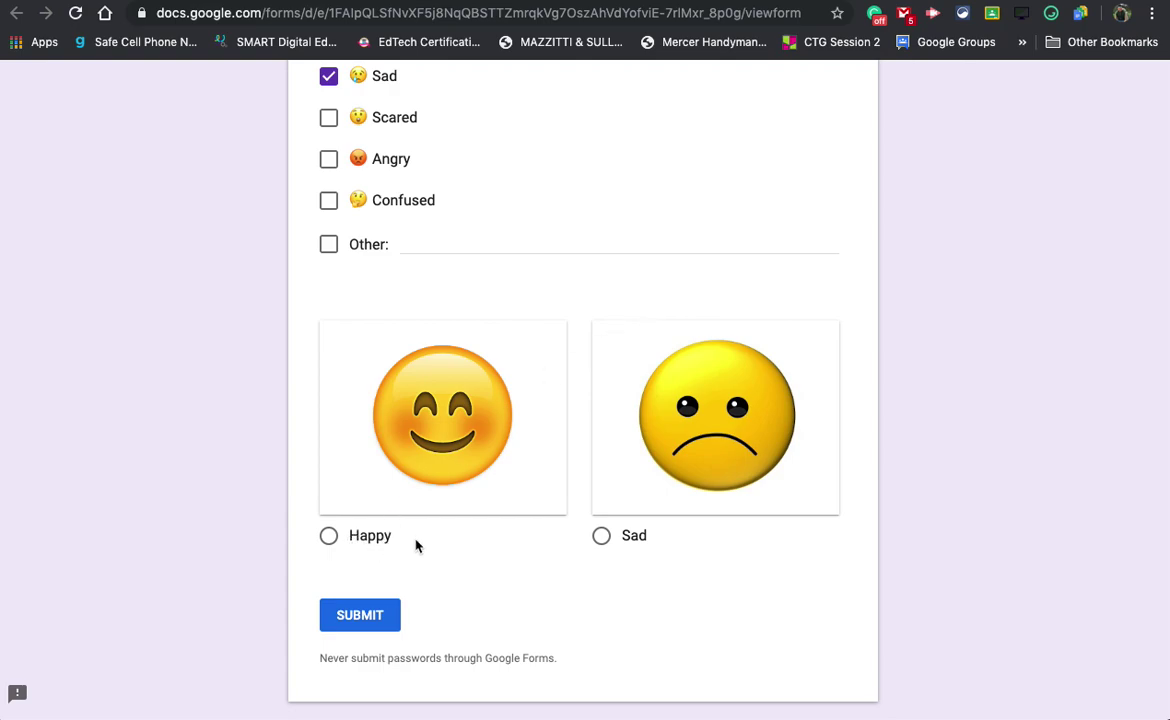
click(329, 537)
- Fill in the respondent's name and submit the test response
click(372, 620)
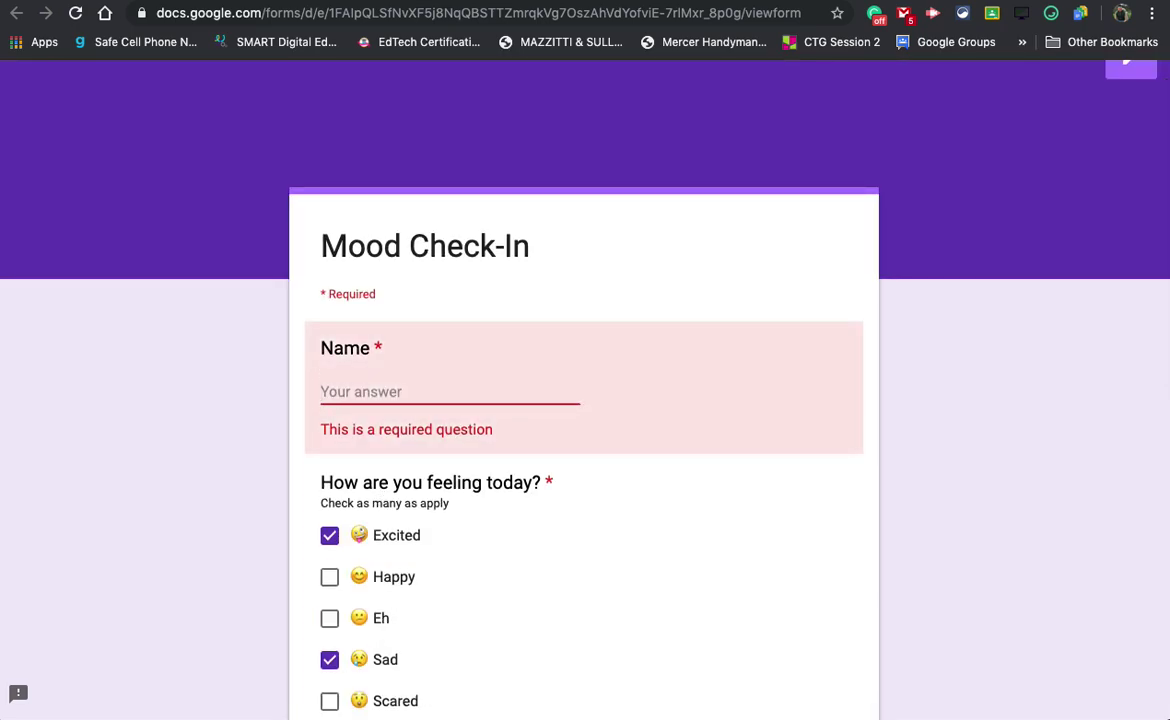
text(Matt)
scroll(405, 545, down, 1)
scroll(405, 545, down, 4)
scroll(485, 577, down, 3)
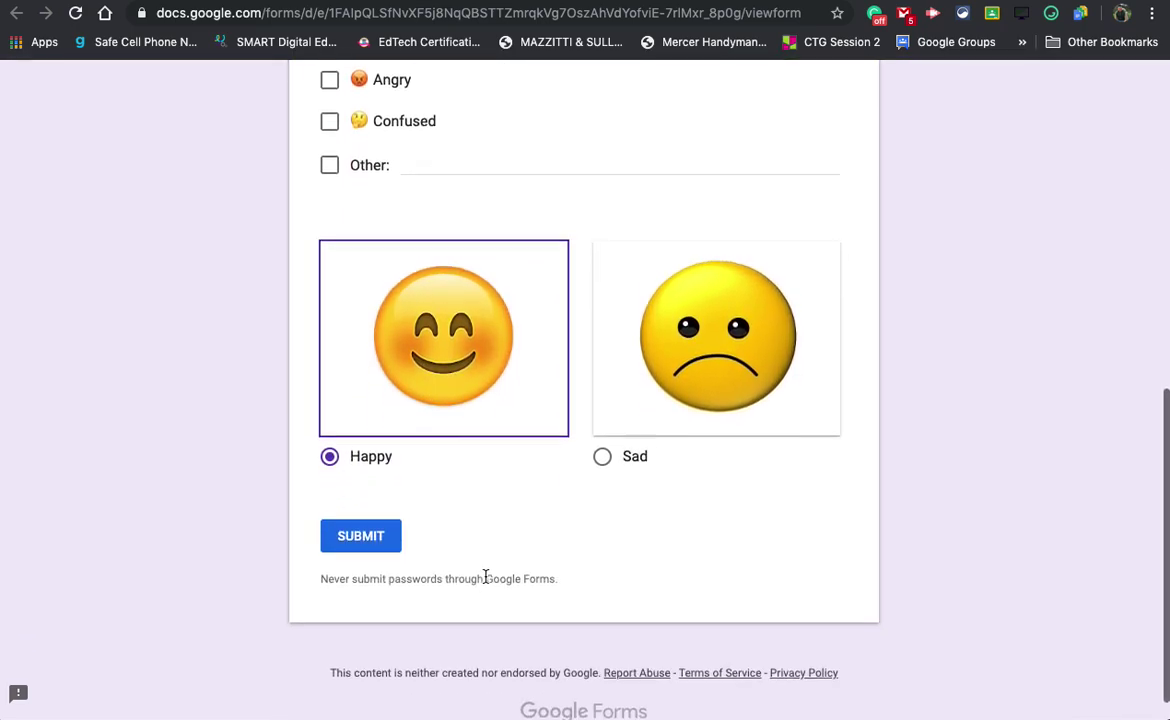
click(360, 515)
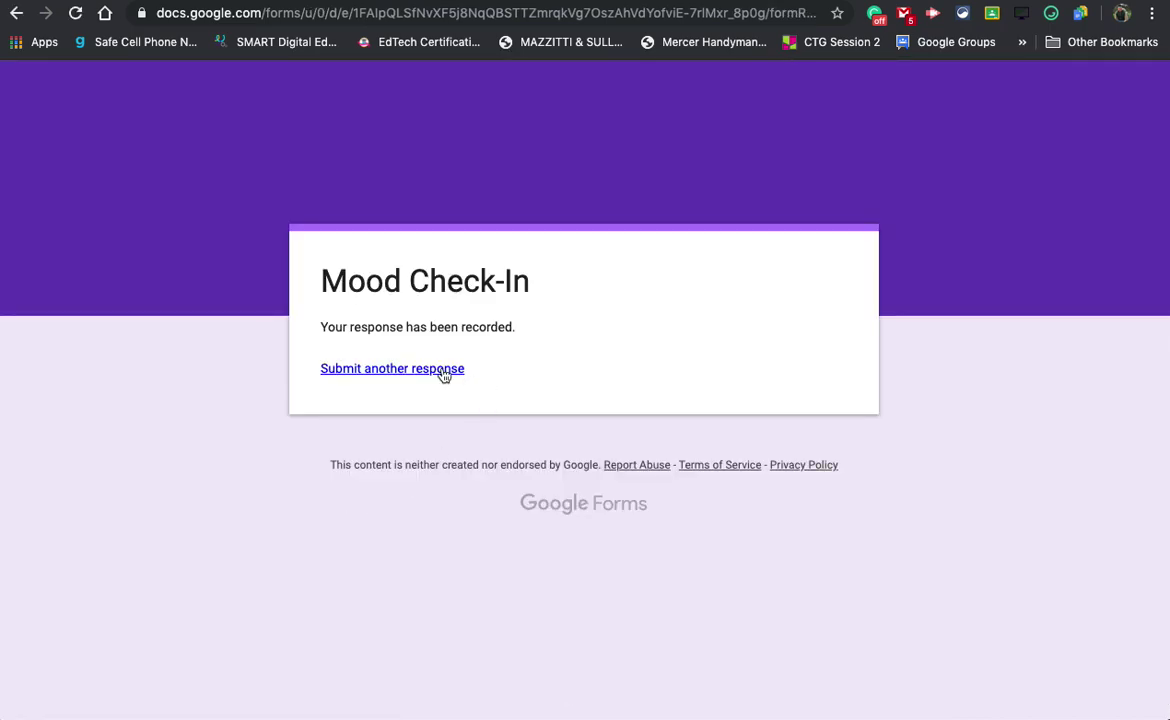
- Back in the editor's Responses summary, create a new spreadsheet linked to the form's responses
click(444, 371)
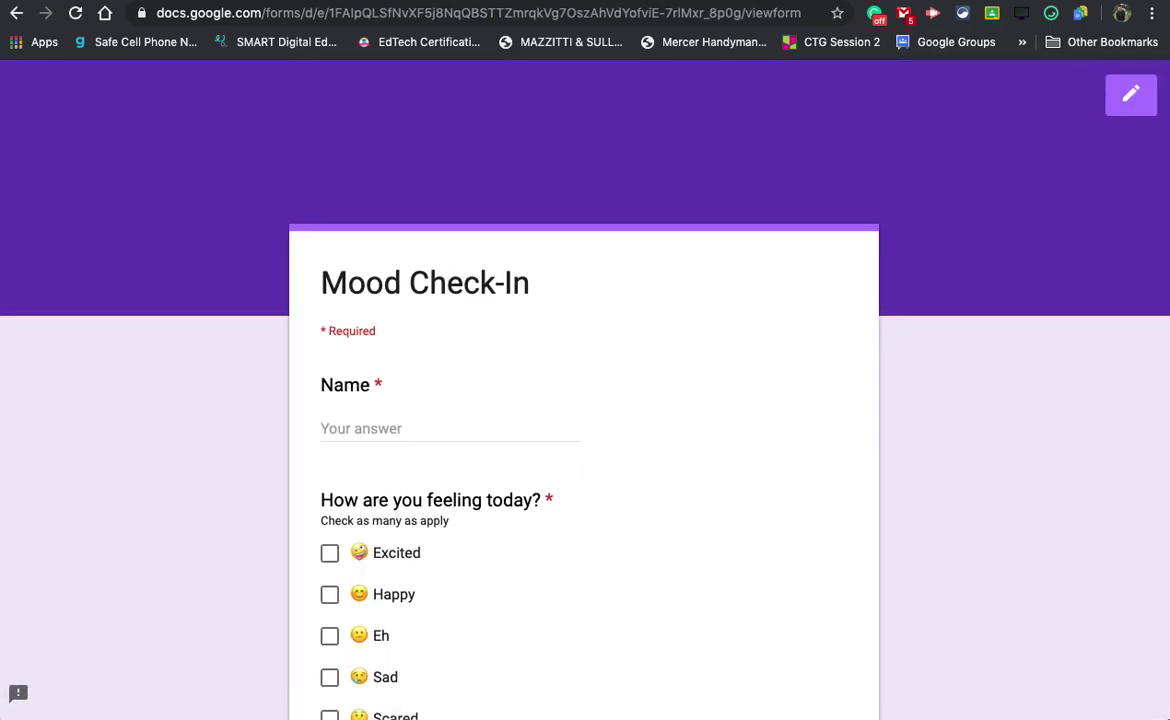
click(1131, 96)
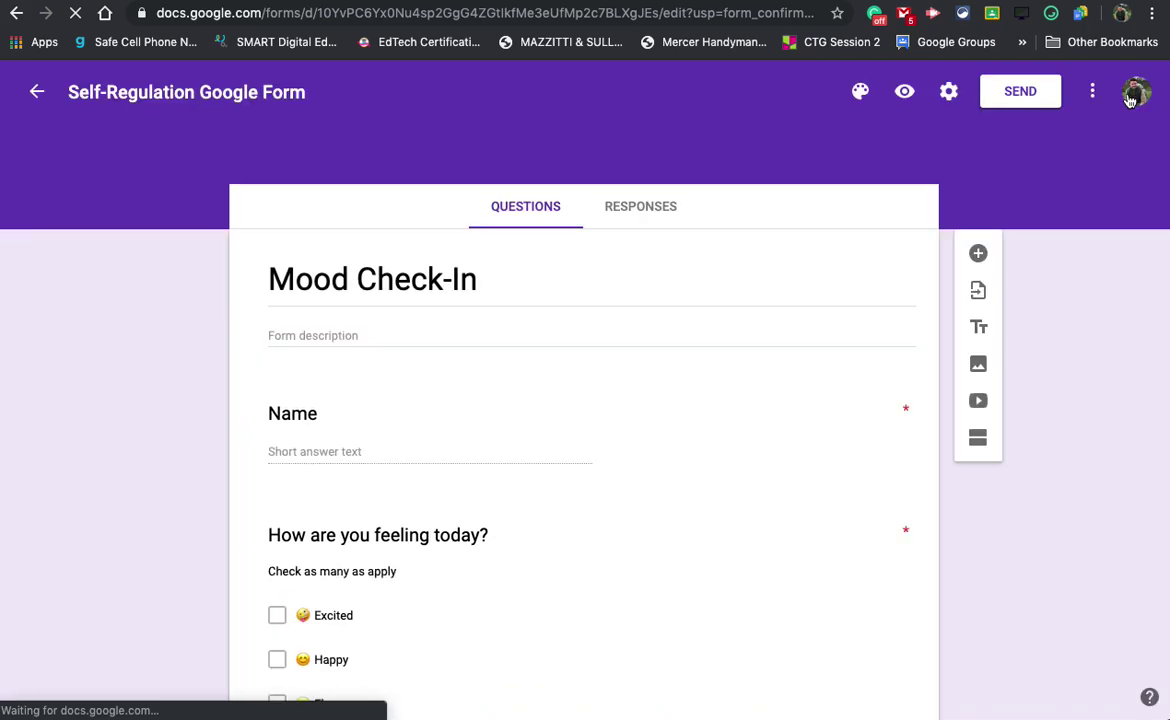
click(621, 208)
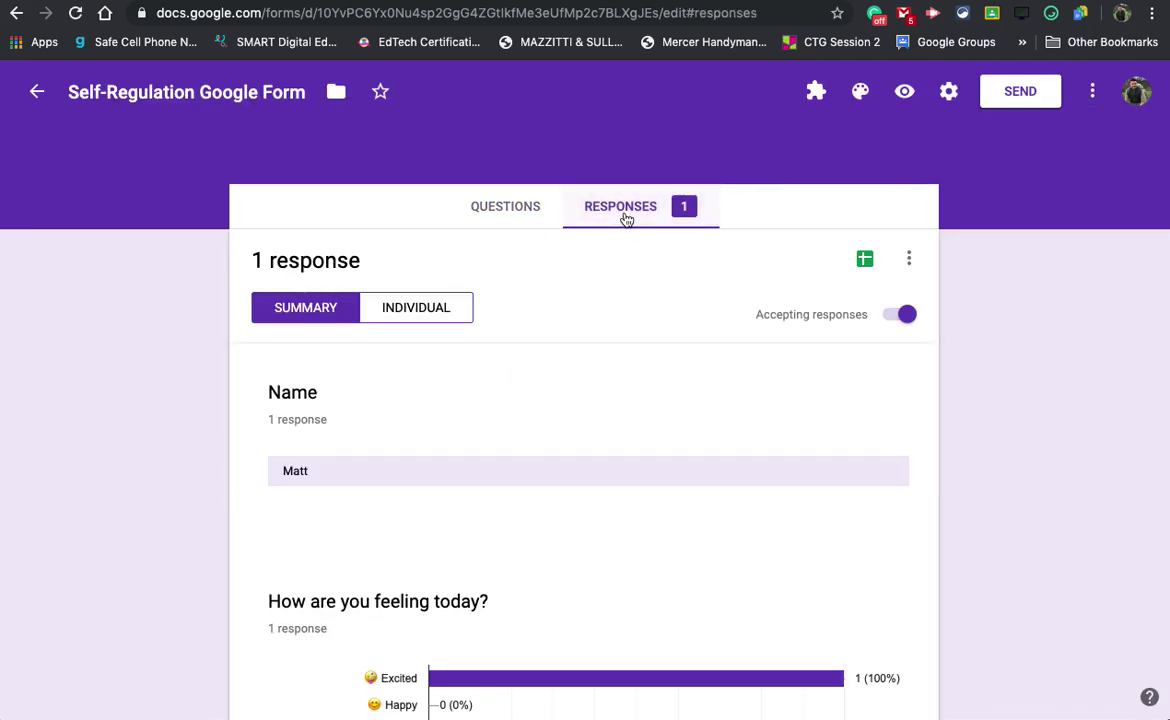
scroll(698, 468, down, 4)
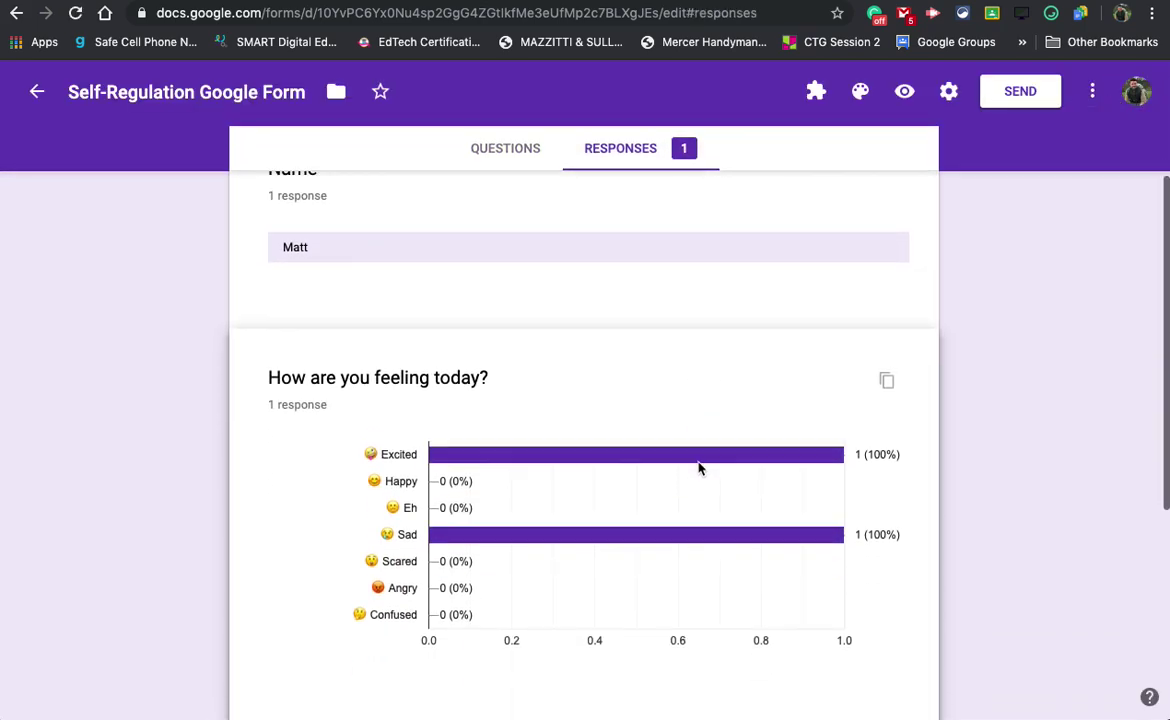
scroll(698, 468, down, 1)
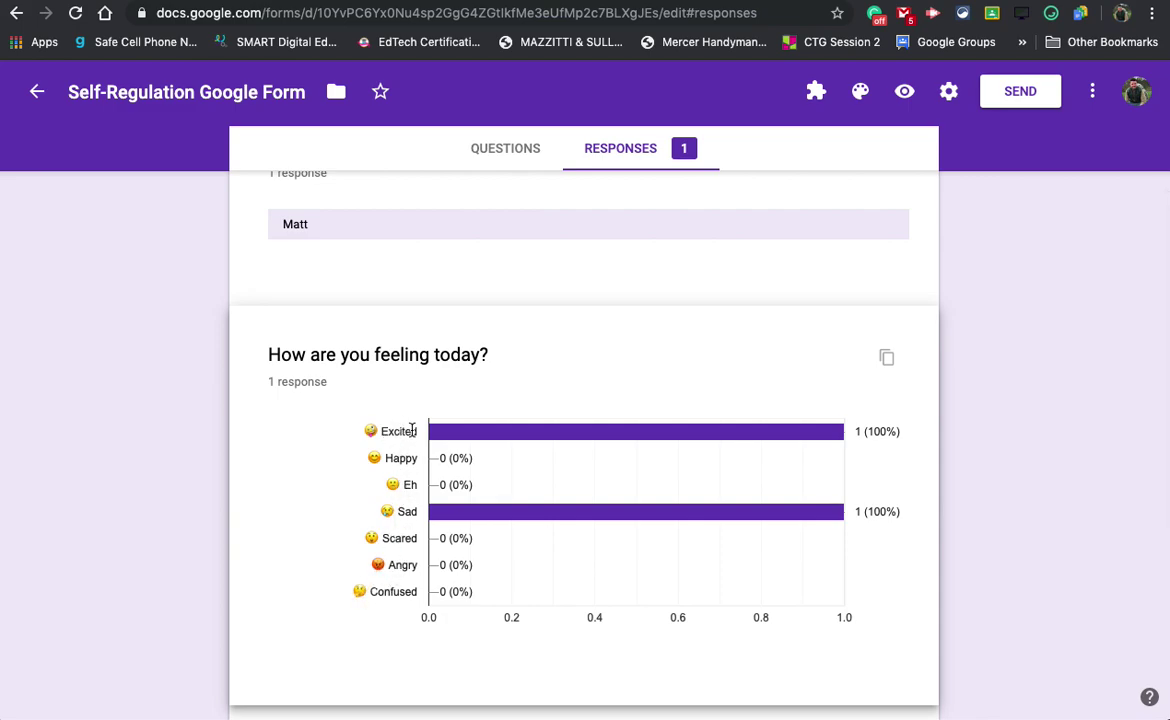
scroll(603, 423, up, 2)
scroll(668, 381, up, 1)
scroll(800, 320, up, 3)
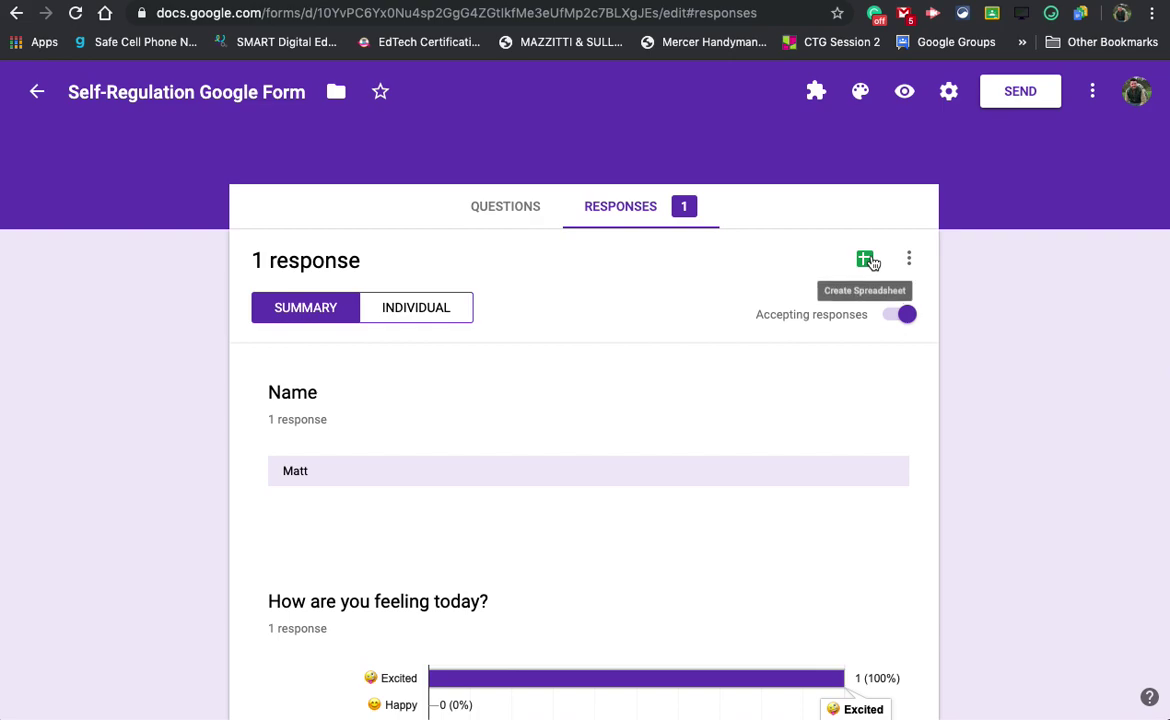
click(867, 260)
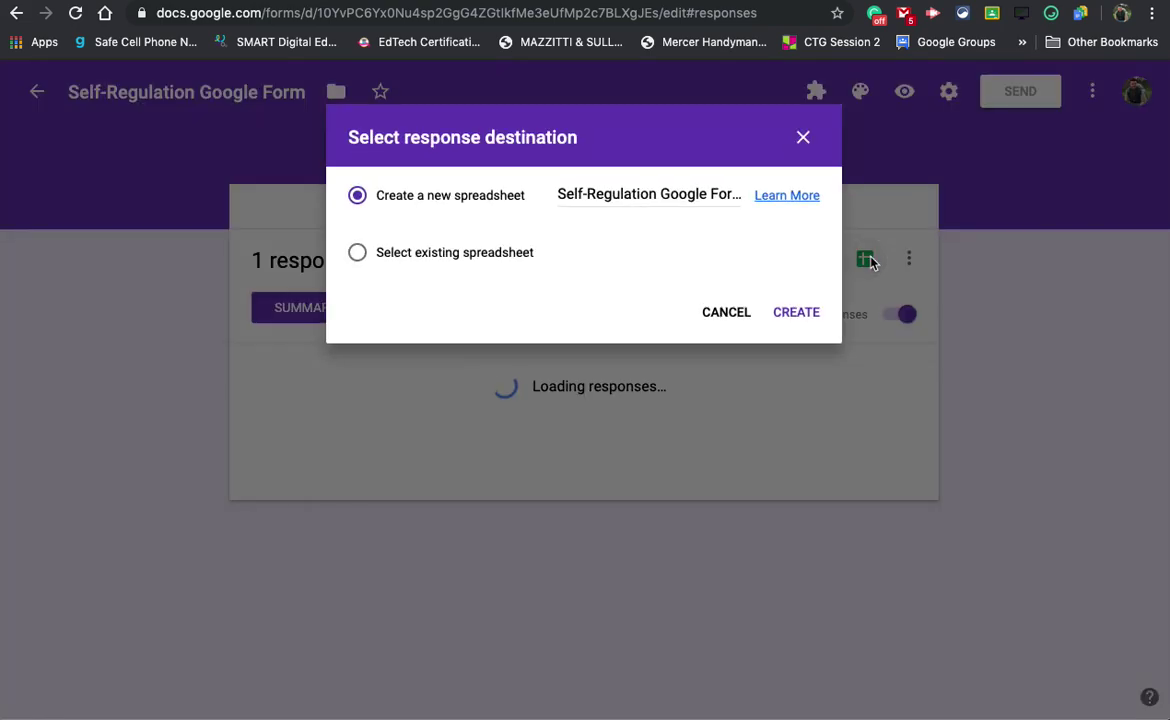
click(796, 314)
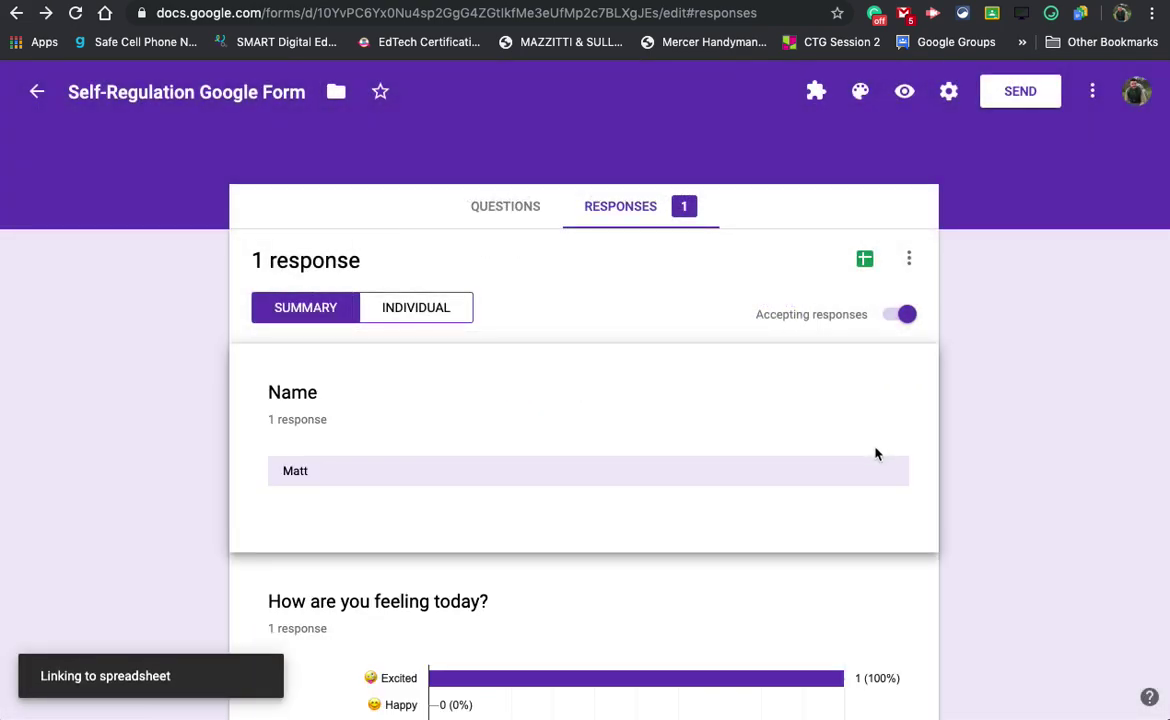